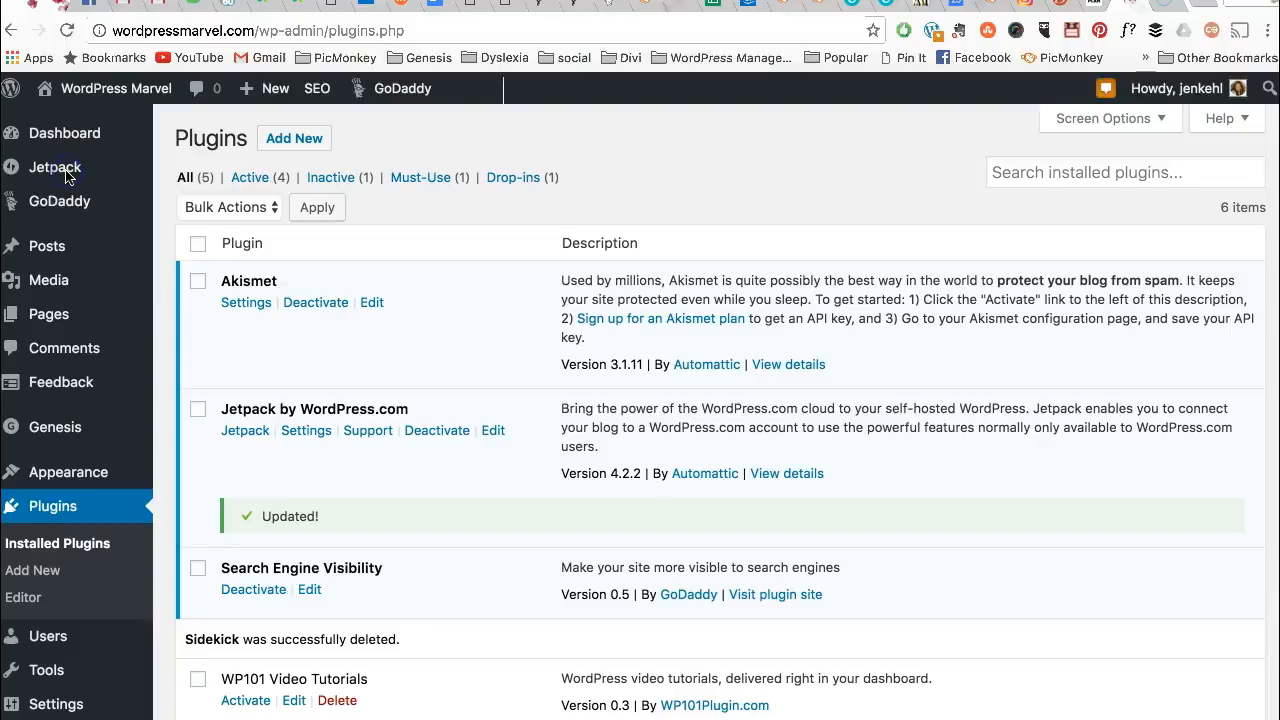
# - Bring up the Jetpack submenu in the admin sidebar
pyautogui.moveTo(40, 166)
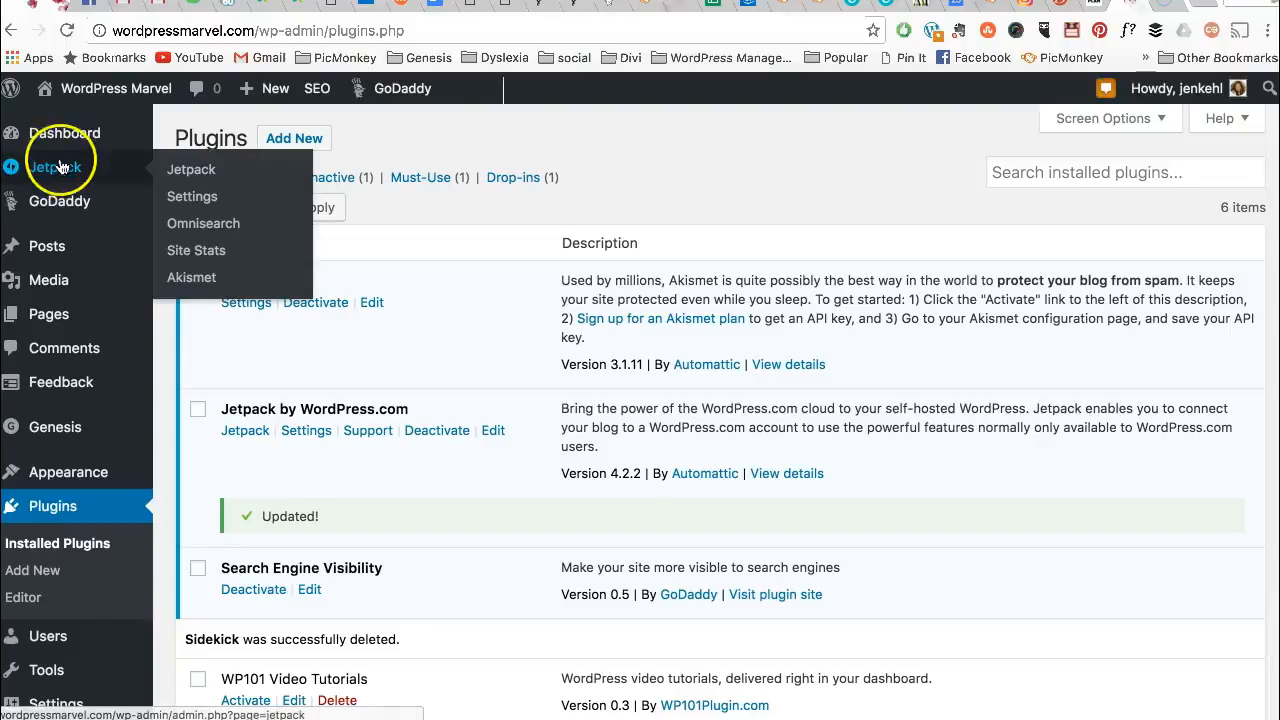
# - Confirm the Contact Form module is active in Jetpack settings, then start a new page
pyautogui.click(187, 199)
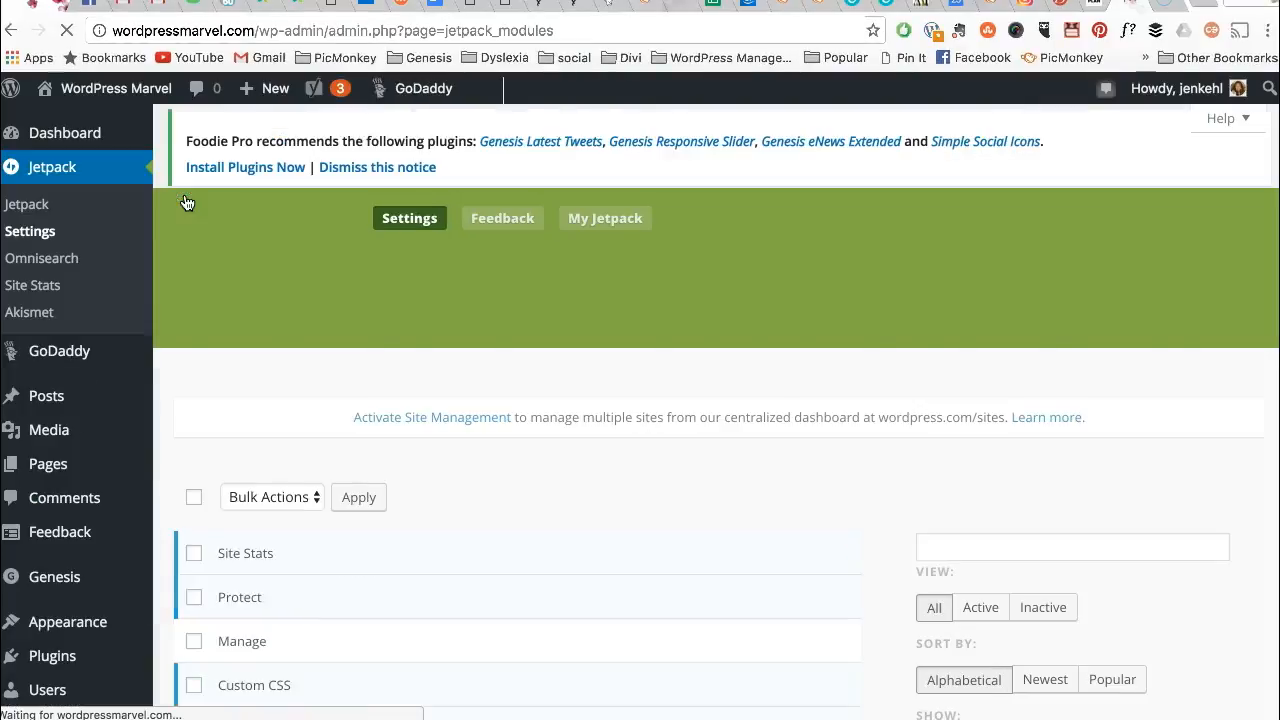
pyautogui.scroll(-5, 390, 486)
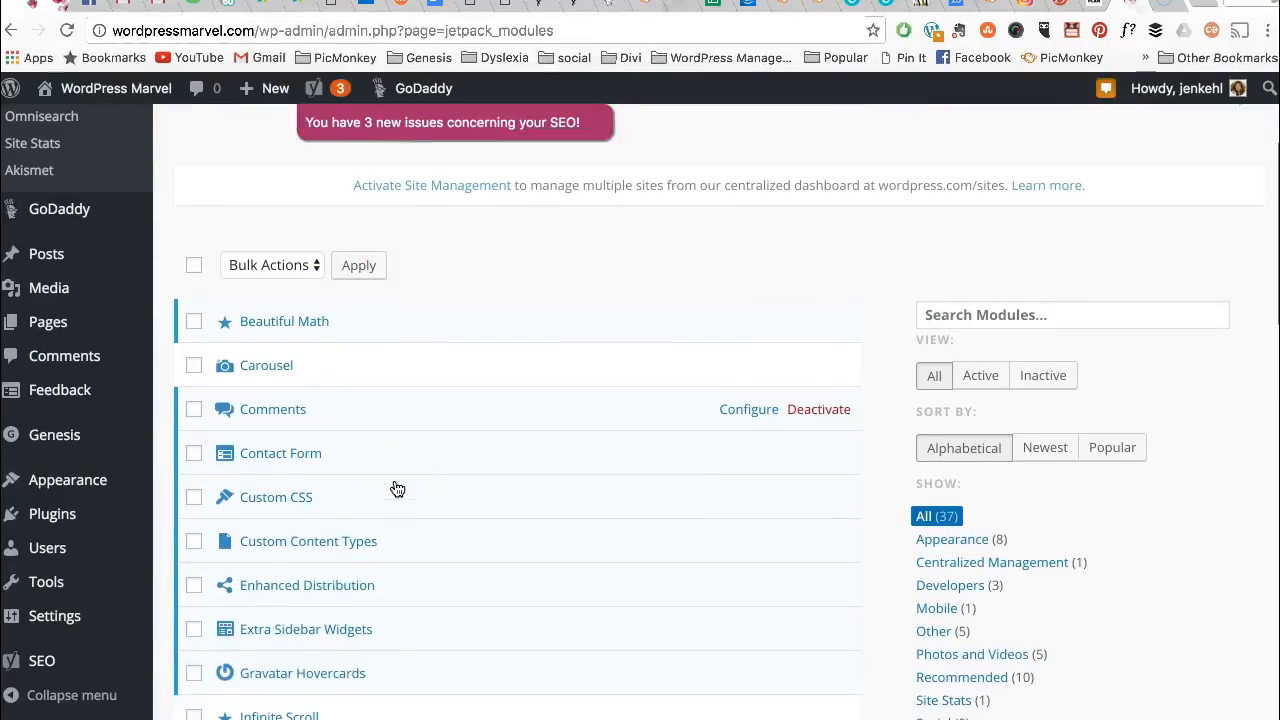
pyautogui.scroll(-2, 357, 399)
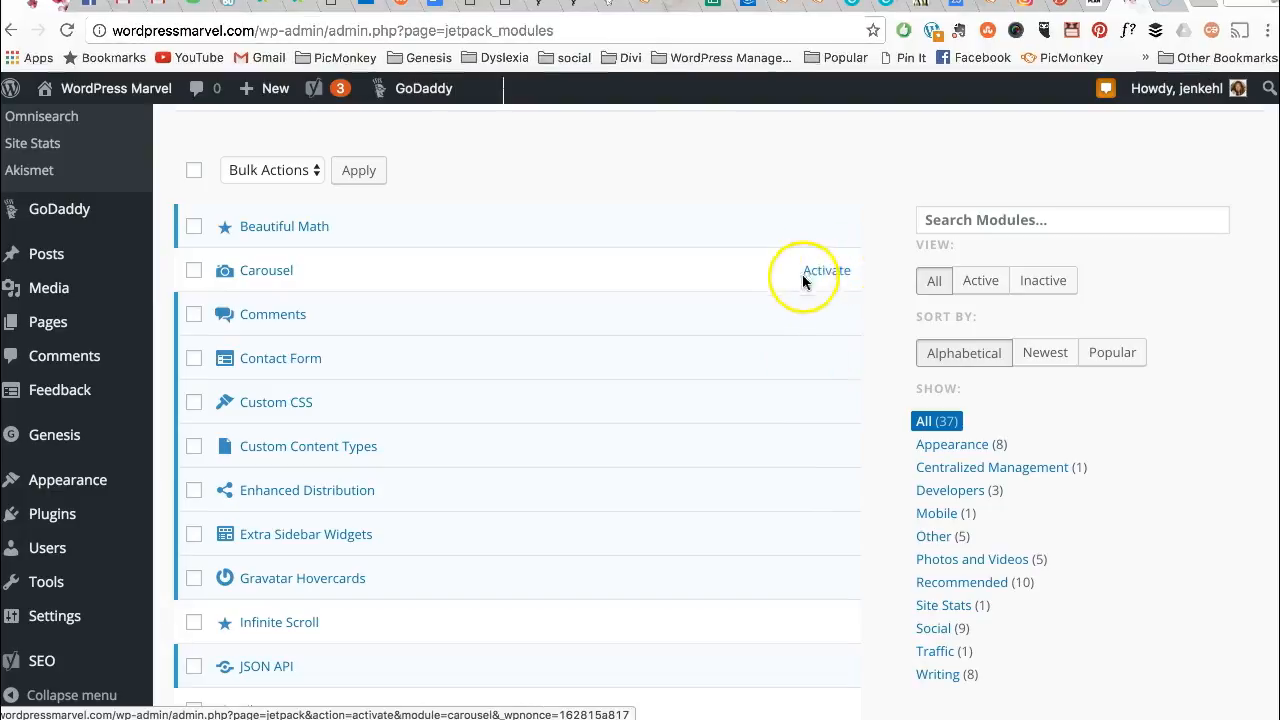
pyautogui.click(827, 271)
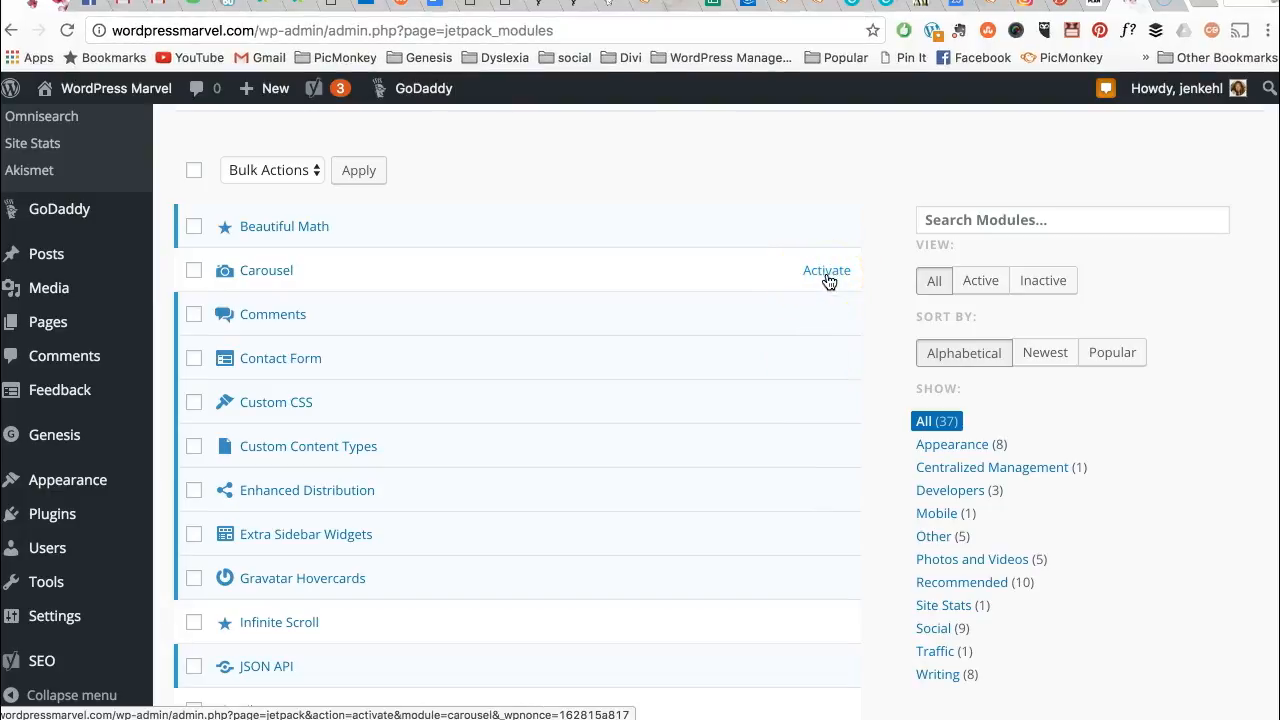
pyautogui.click(818, 370)
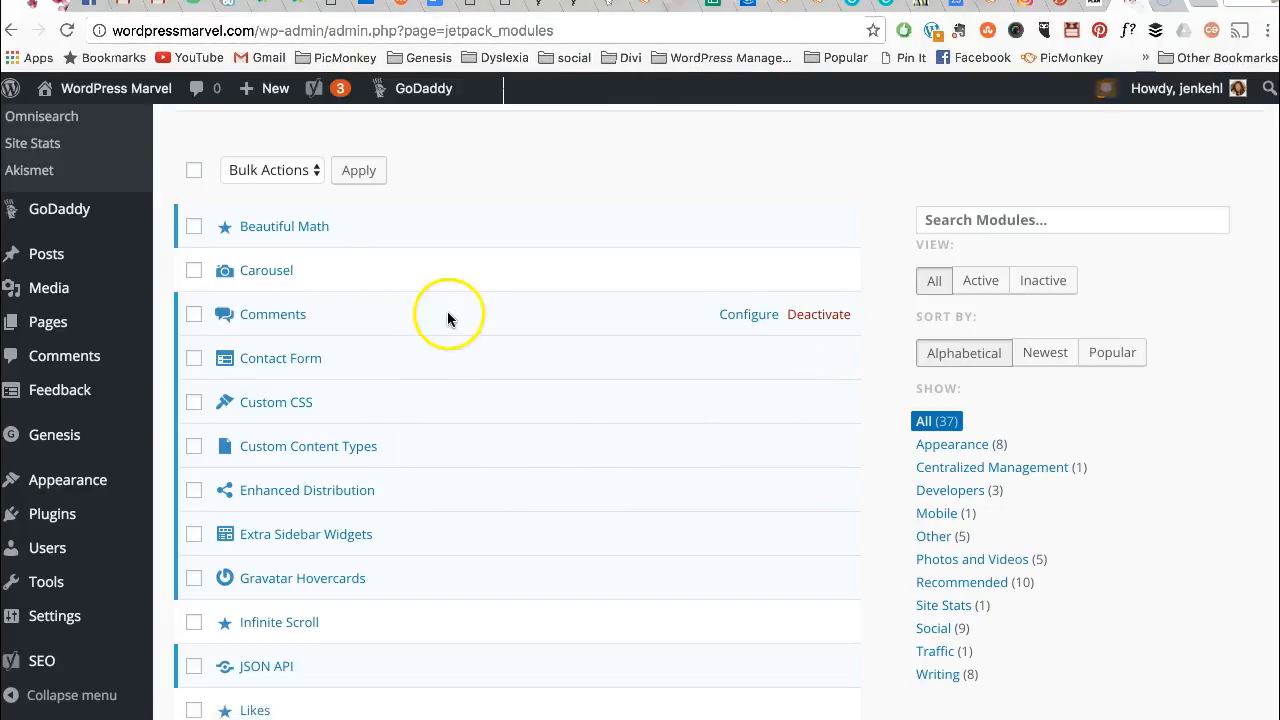
pyautogui.click(211, 352)
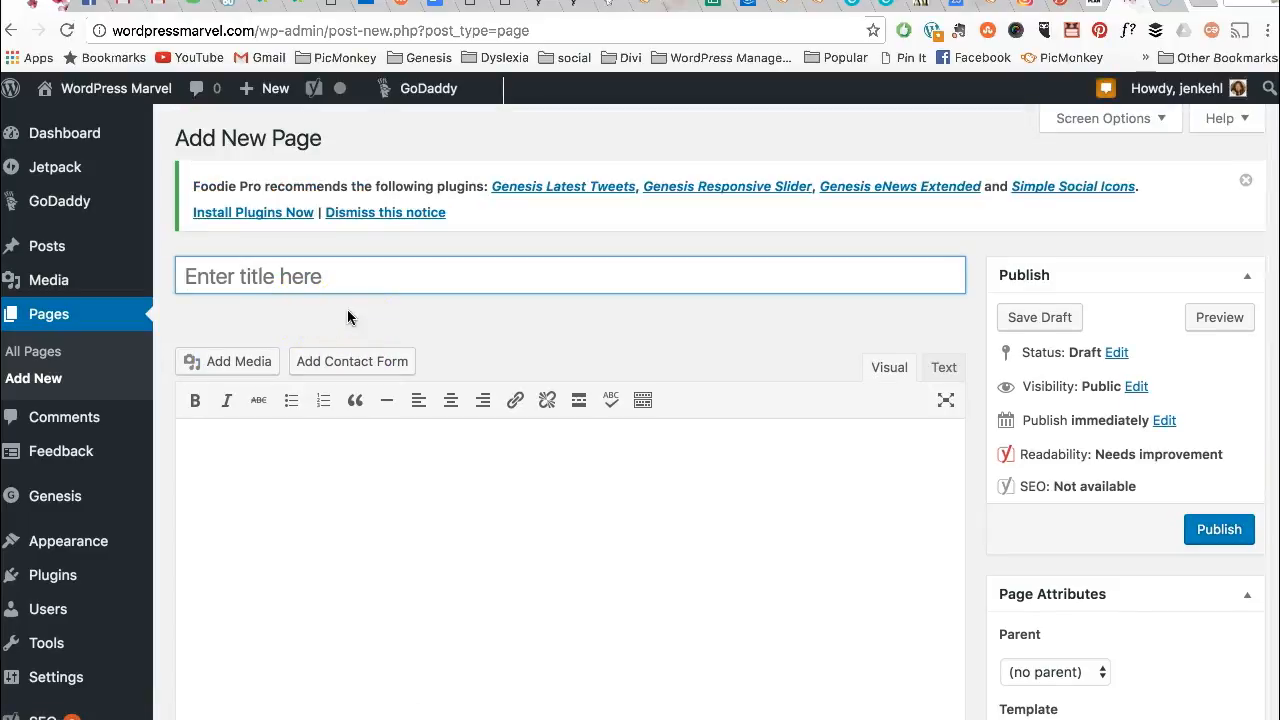
# - Enter 'Contact' as the new page's title
pyautogui.write('Contact')
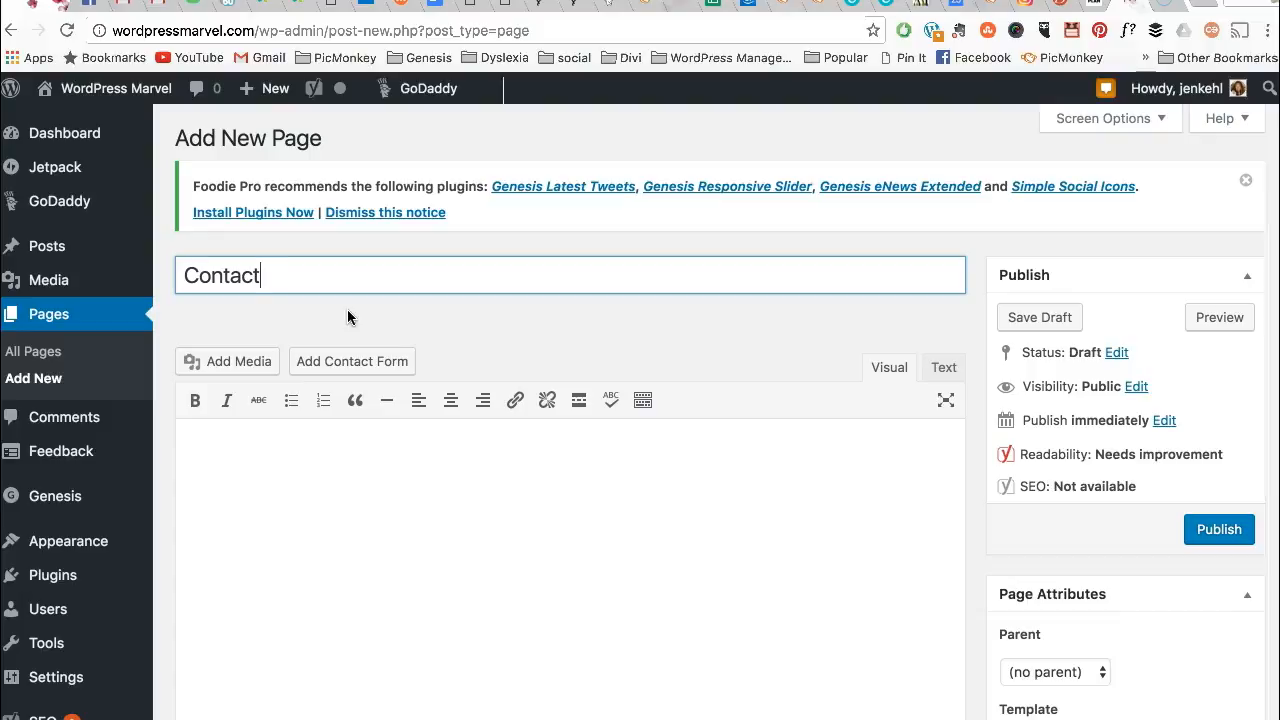
pyautogui.click(337, 513)
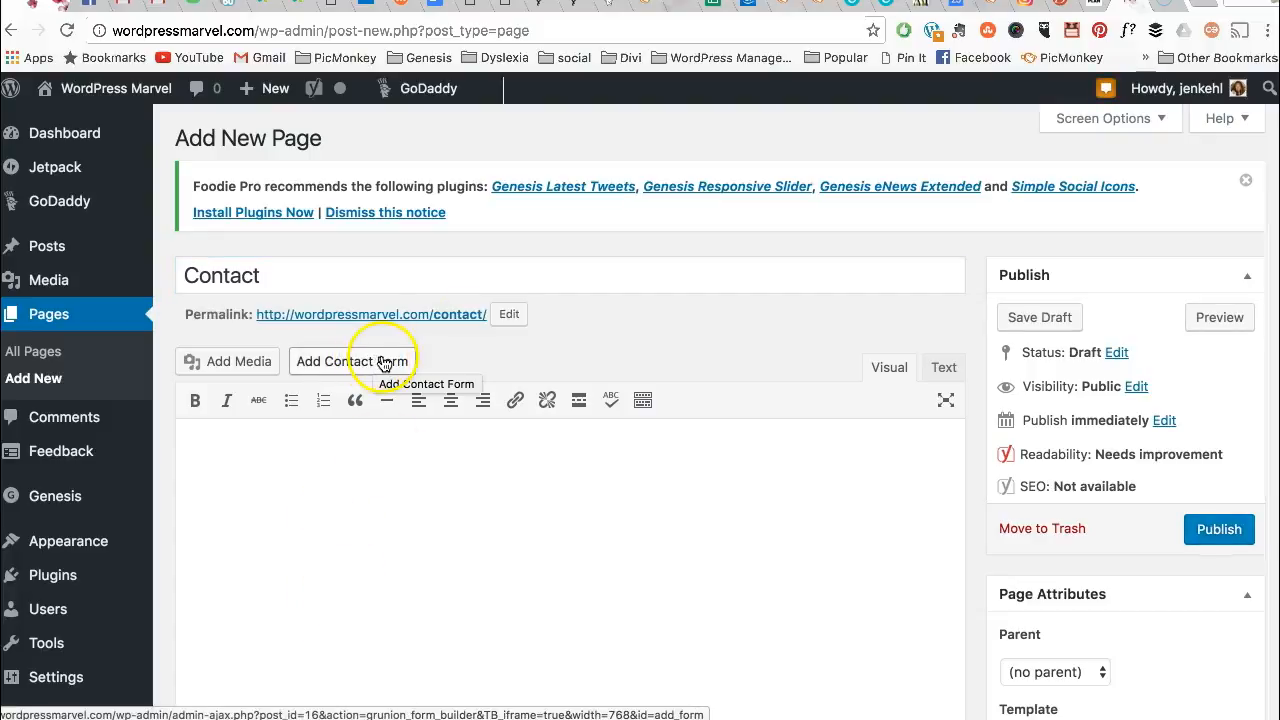
# - Open the contact form builder and re-save the Website field with its type unchanged
pyautogui.click(384, 364)
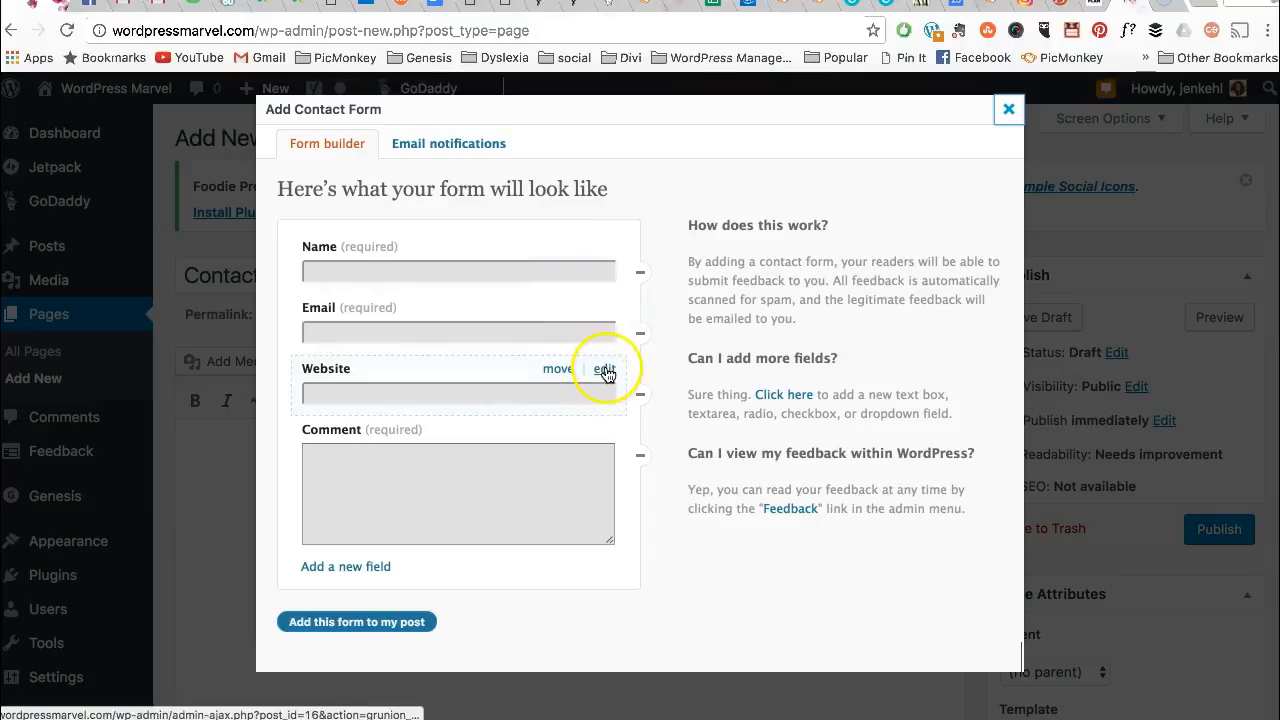
pyautogui.click(605, 371)
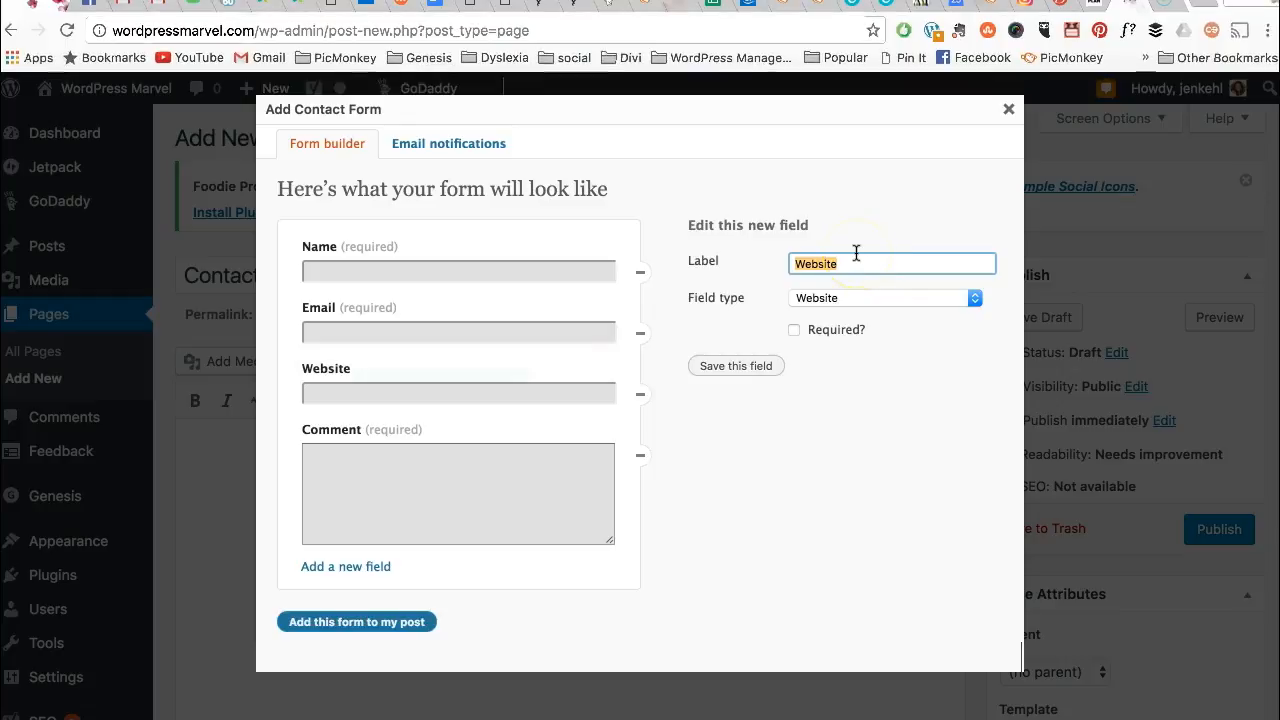
pyautogui.click(810, 331)
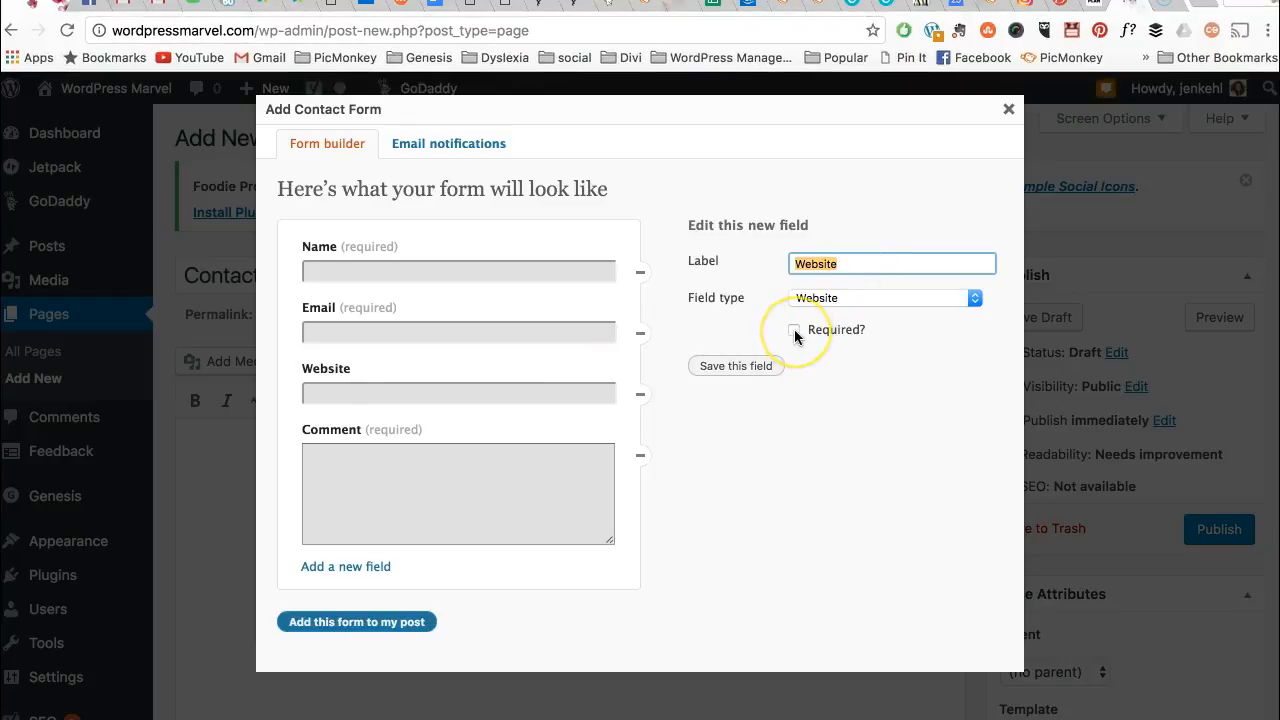
pyautogui.click(935, 301)
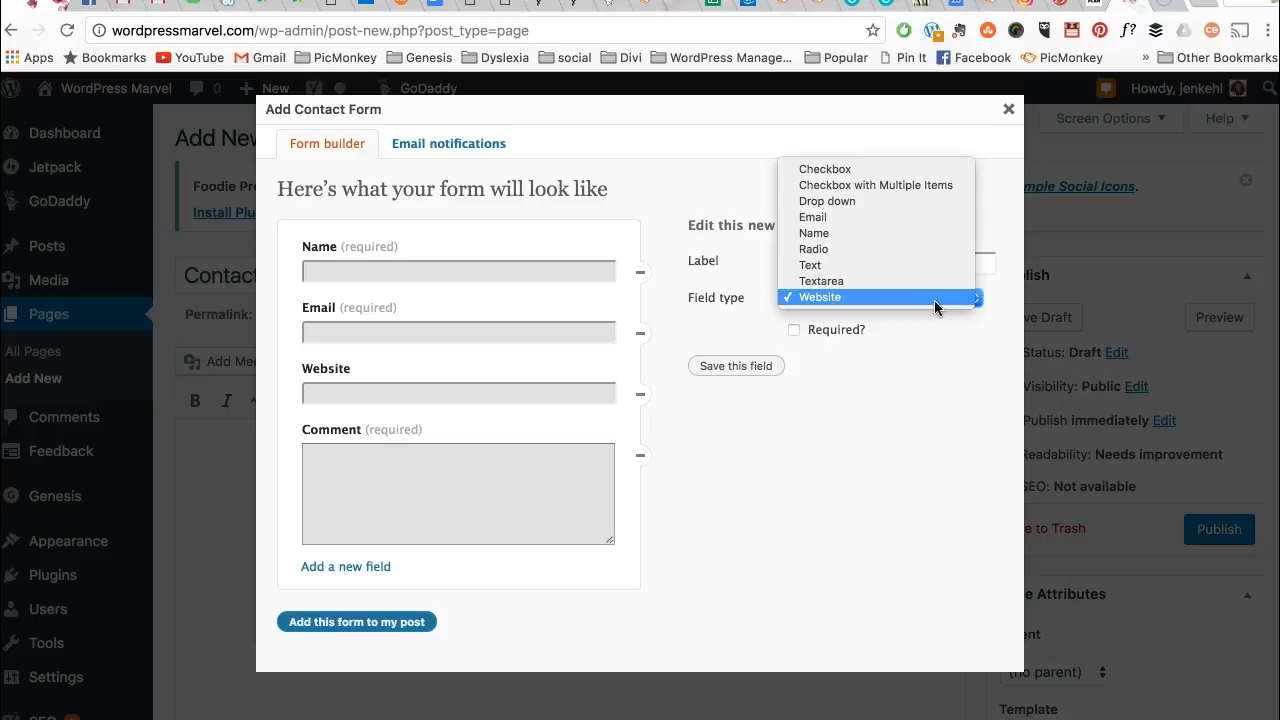
pyautogui.click(935, 298)
pyautogui.click(745, 369)
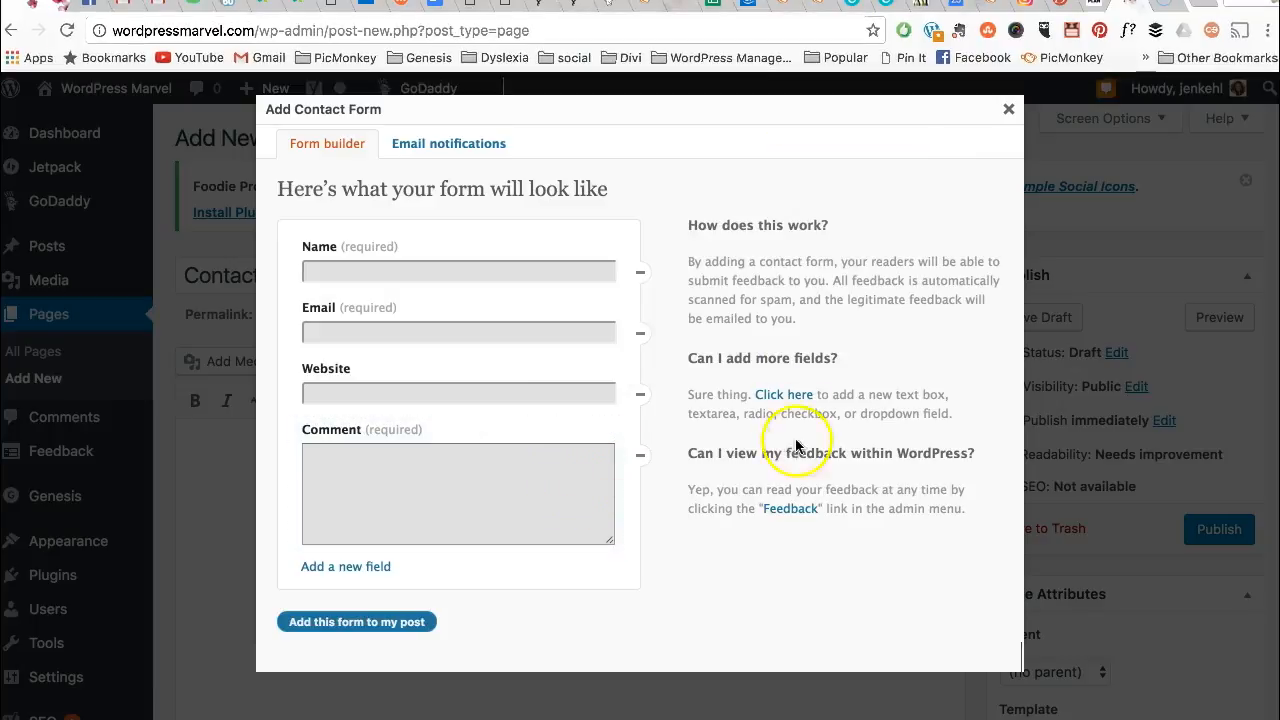
pyautogui.click(783, 396)
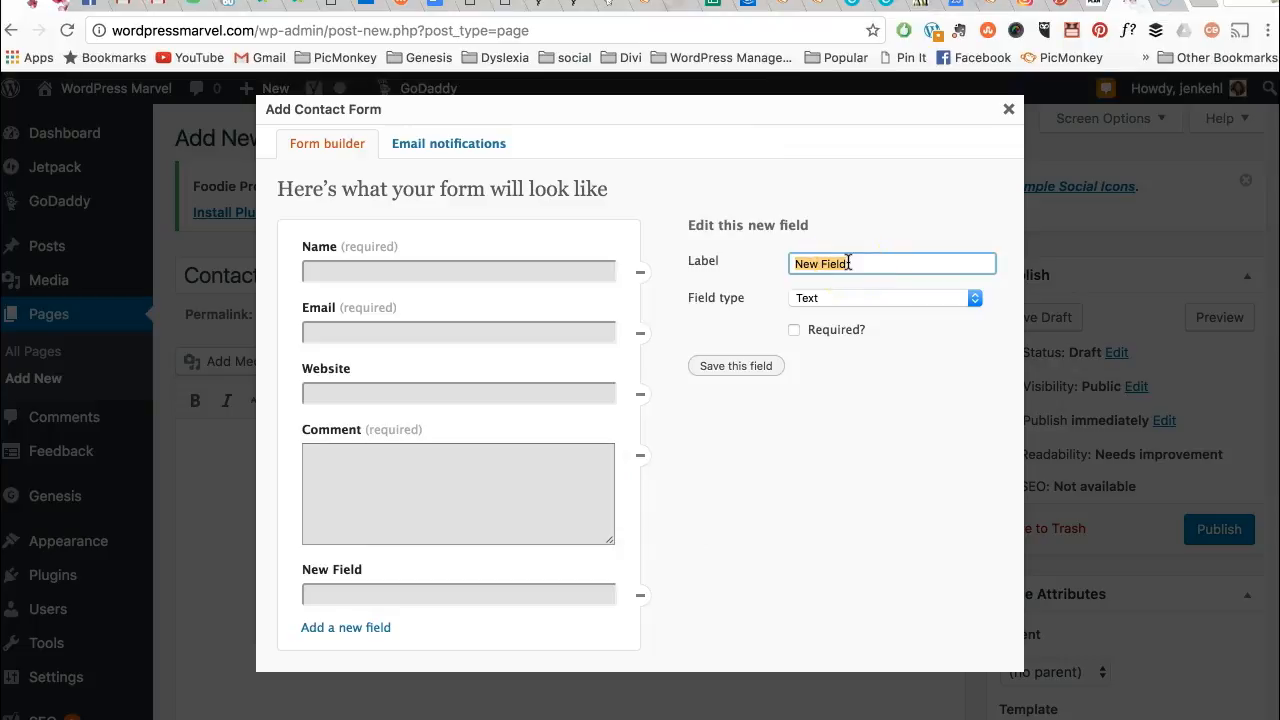
pyautogui.write('g')
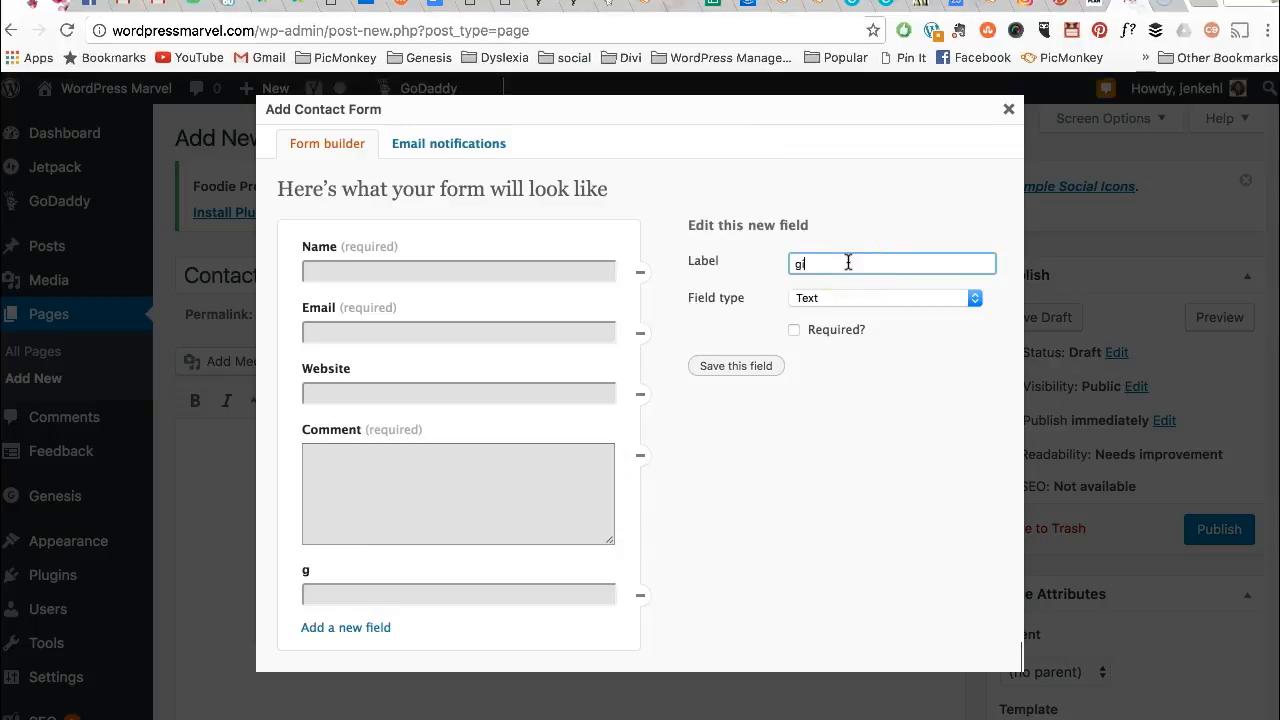
pyautogui.write('ive me an example')
pyautogui.click(891, 299)
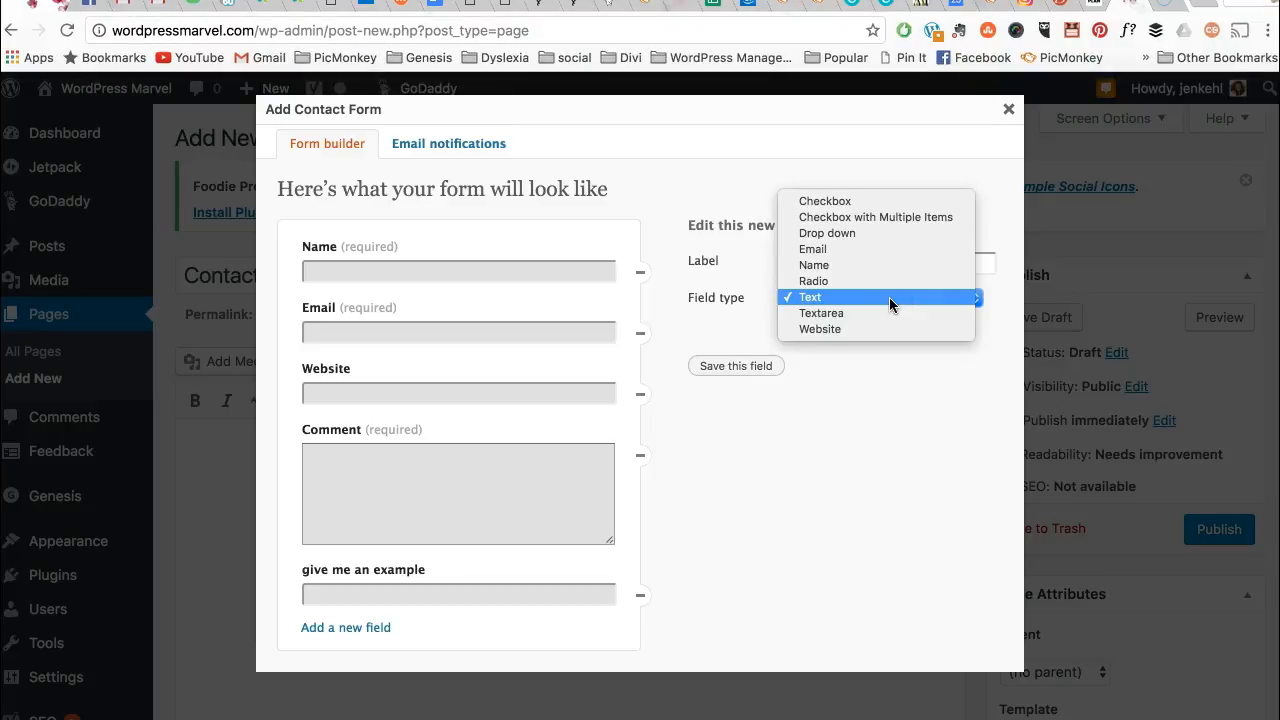
pyautogui.click(889, 297)
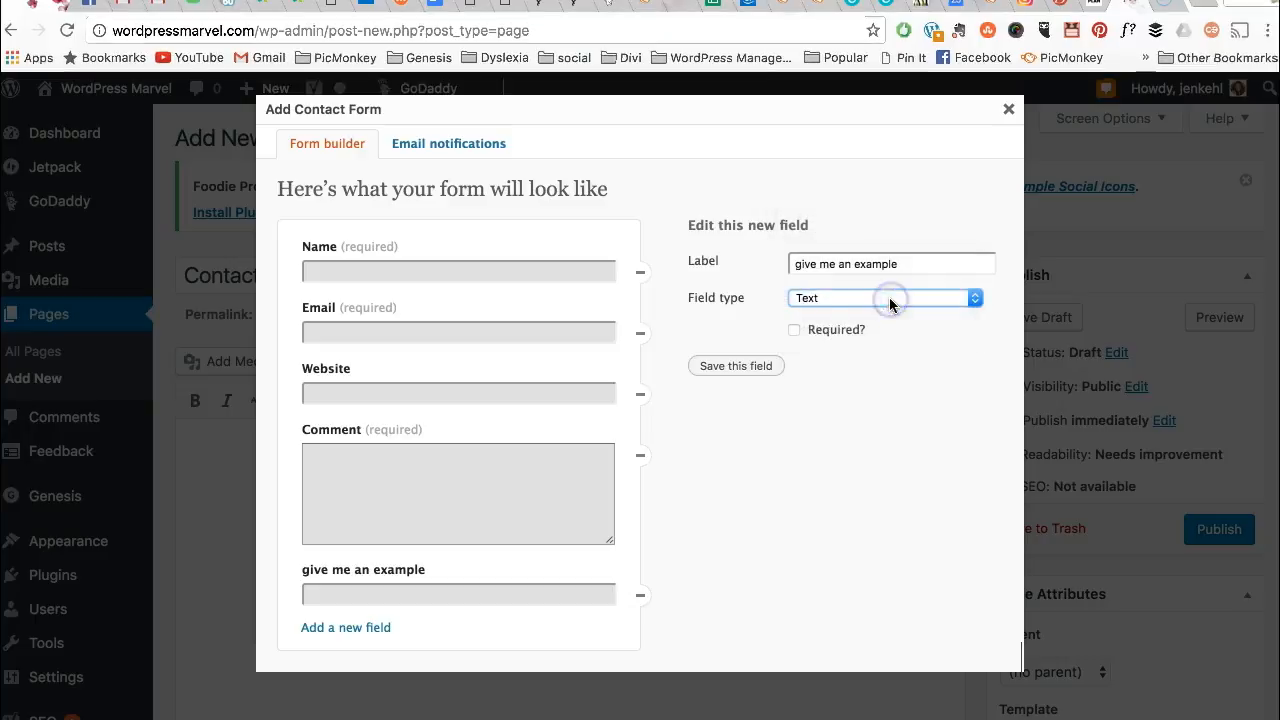
pyautogui.click(766, 366)
pyautogui.scroll(-1, 755, 440)
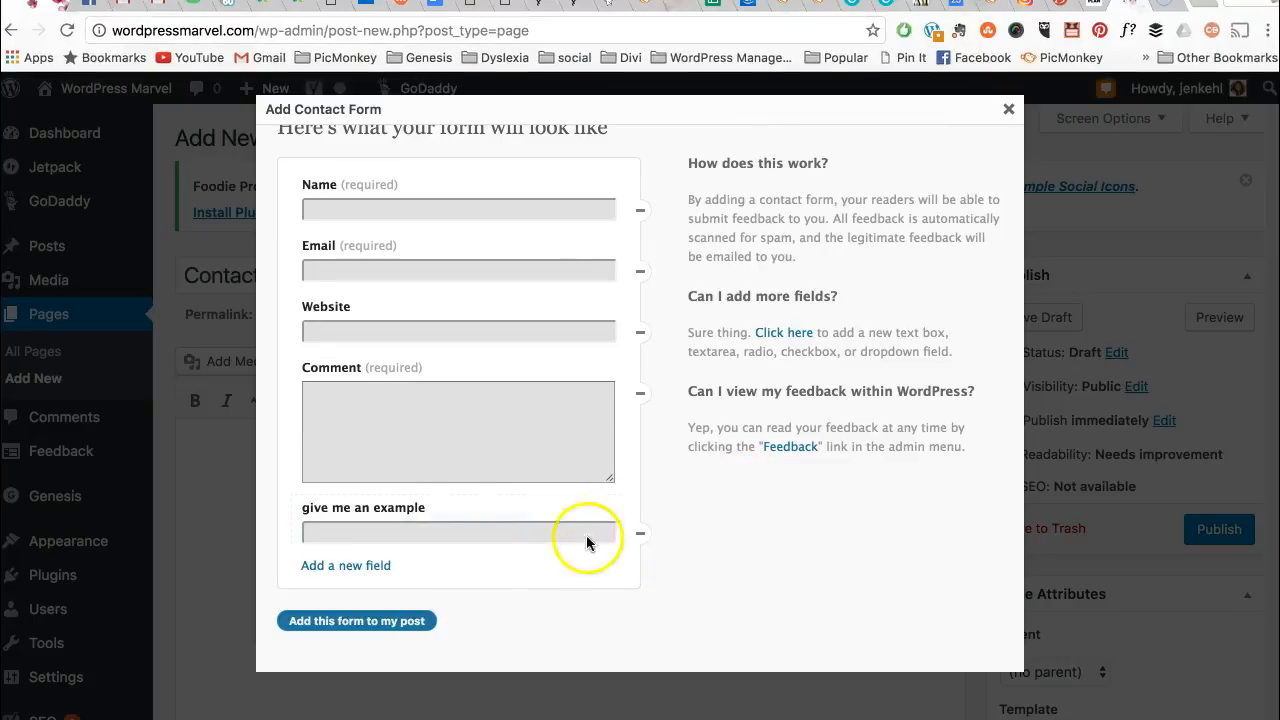
pyautogui.click(603, 509)
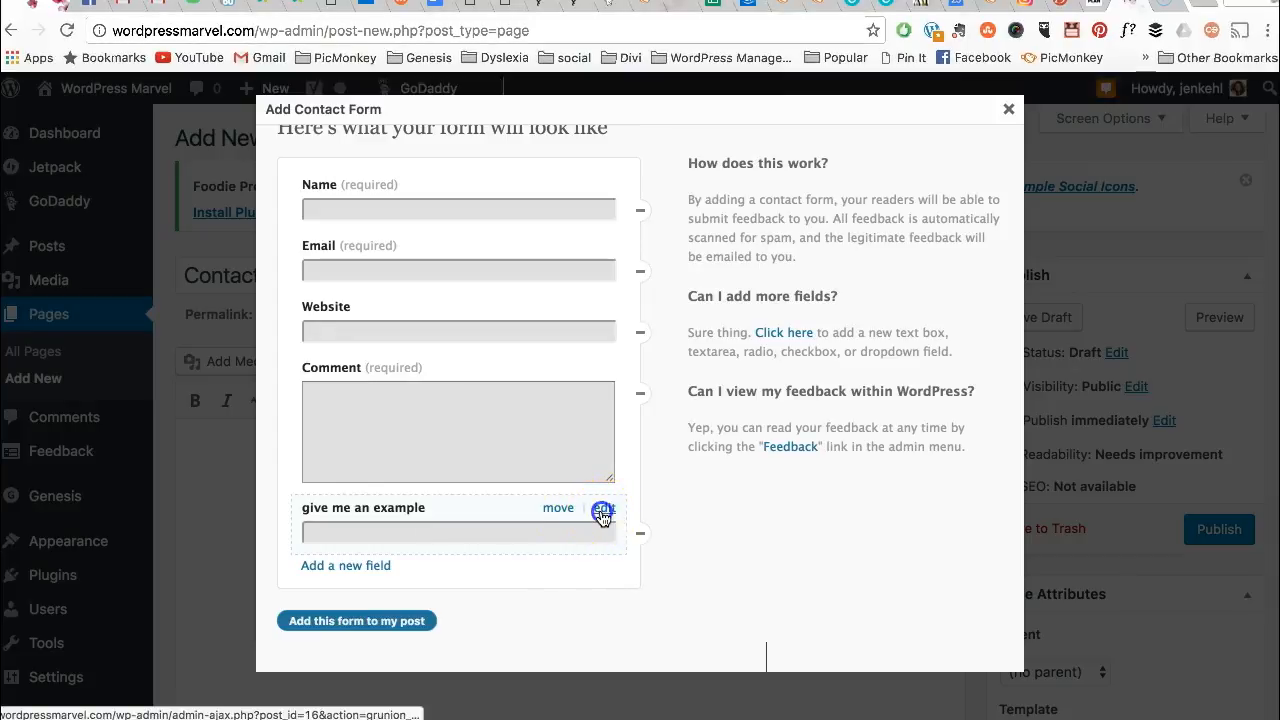
pyautogui.moveTo(594, 566)
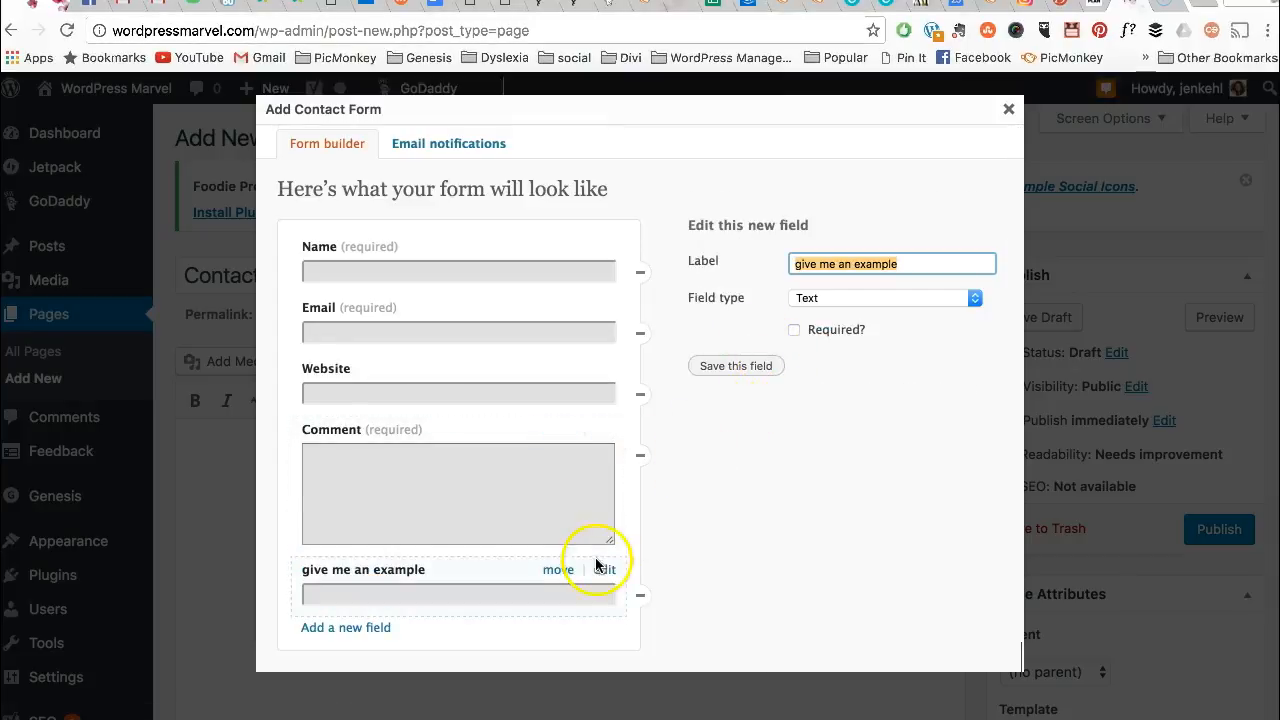
pyautogui.click(640, 595)
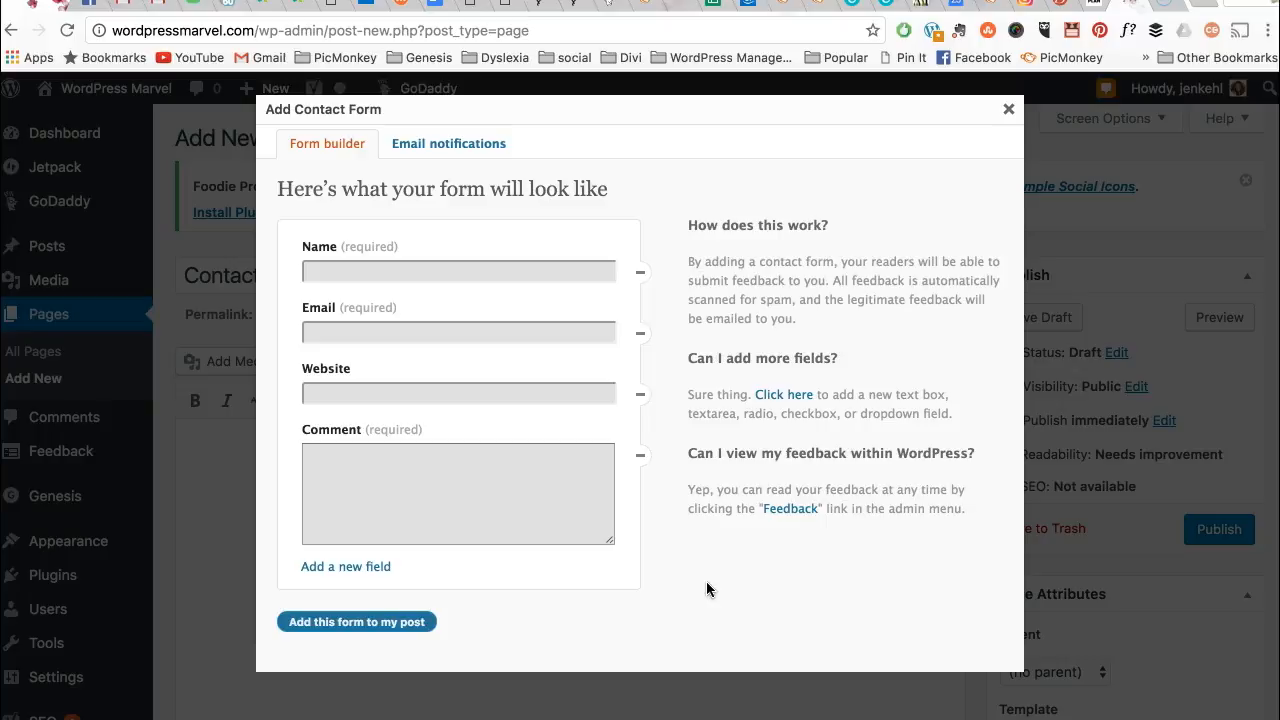
# - Send form notifications to the owner's e-mail with subject 'Contact from WordPress Marvel' and save
pyautogui.click(451, 145)
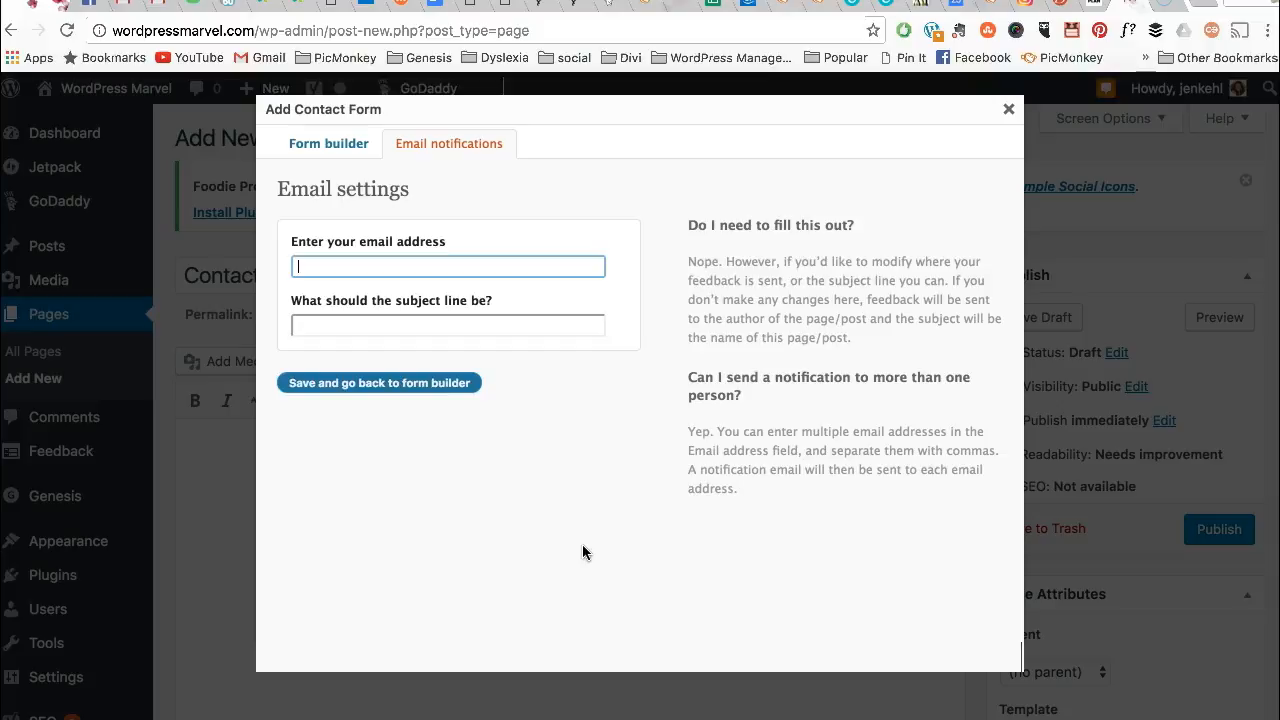
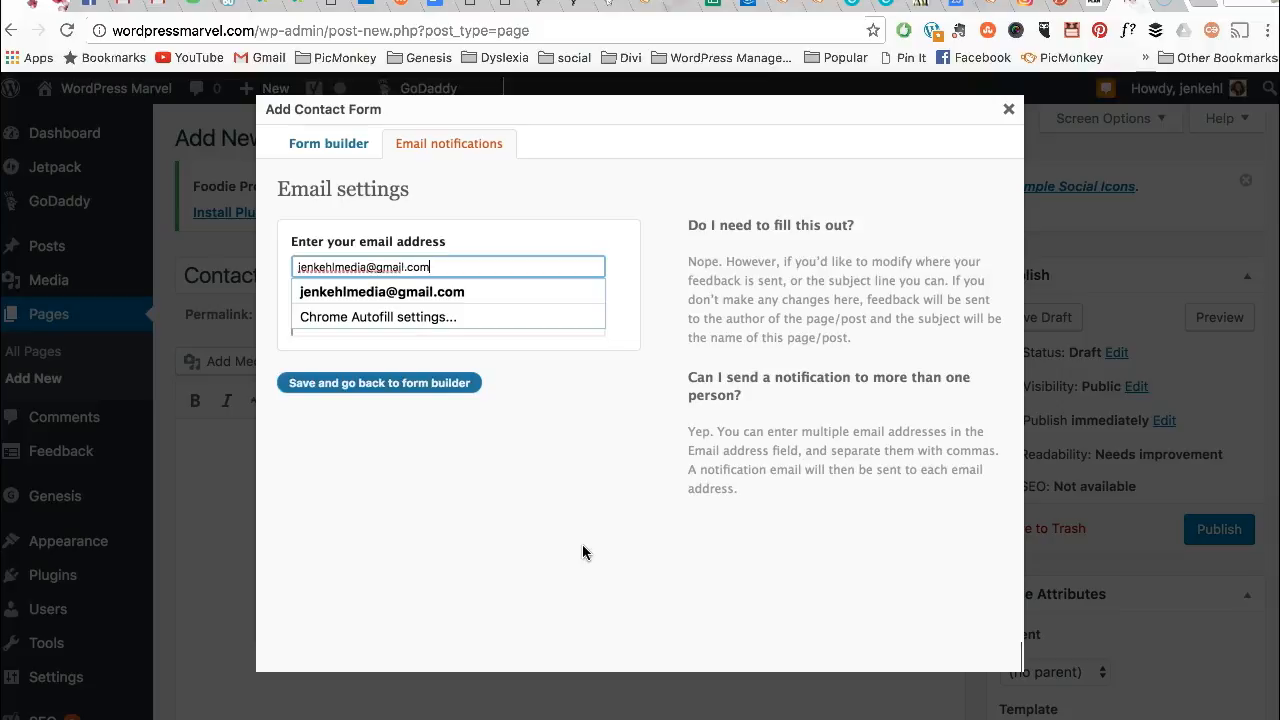
pyautogui.press('Tab')
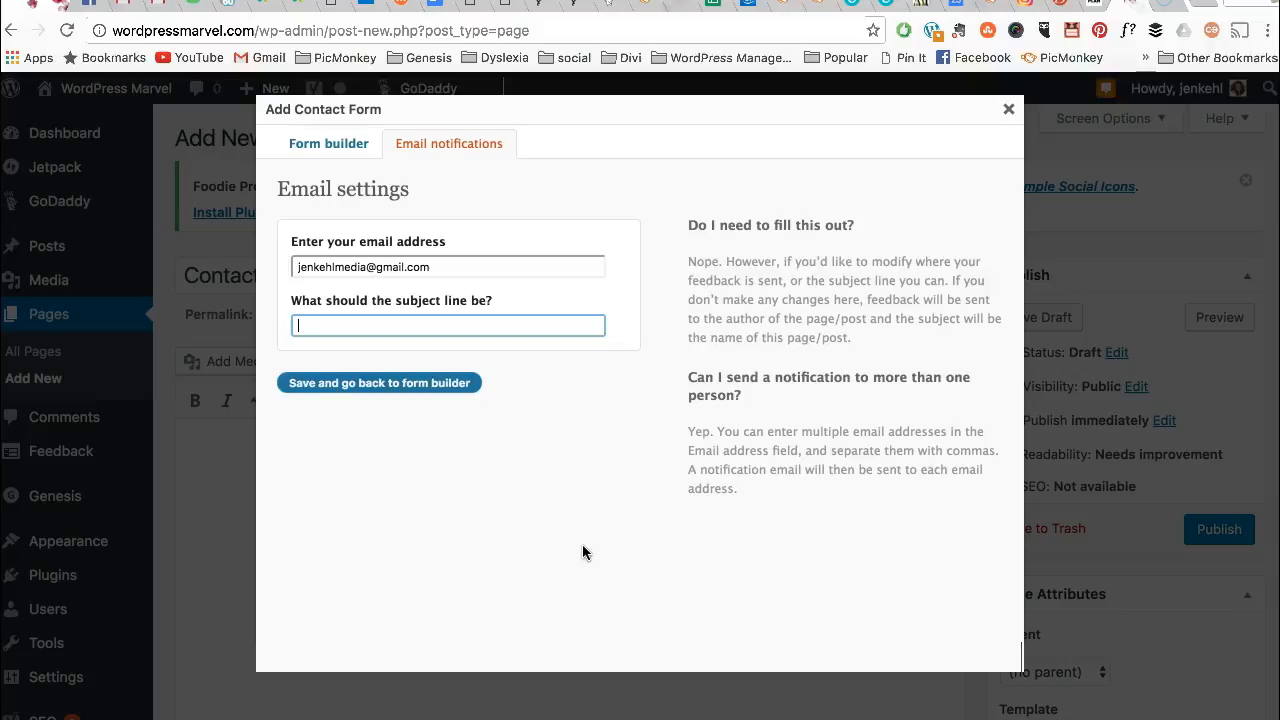
pyautogui.write('Contac')
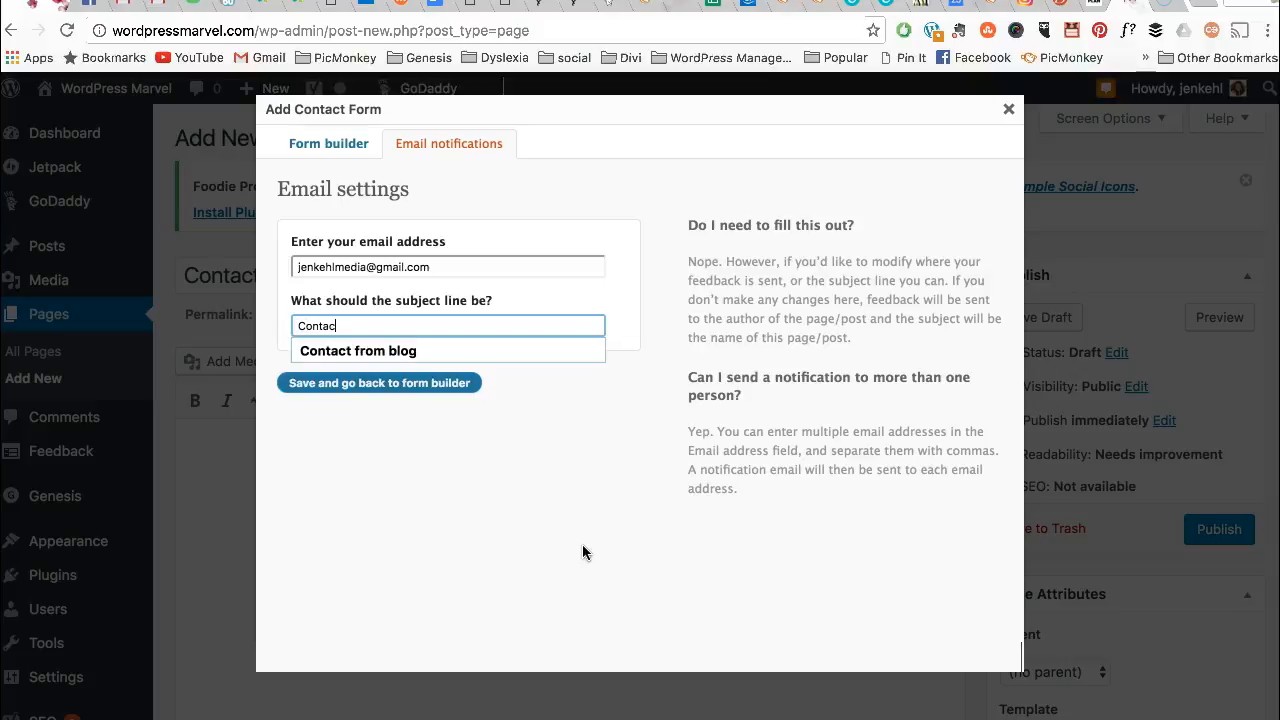
pyautogui.write('t from WordPRess')
pyautogui.press('BackSpace')
pyautogui.press('BackSpace')
pyautogui.press('BackSpace')
pyautogui.write('ess Marvel')
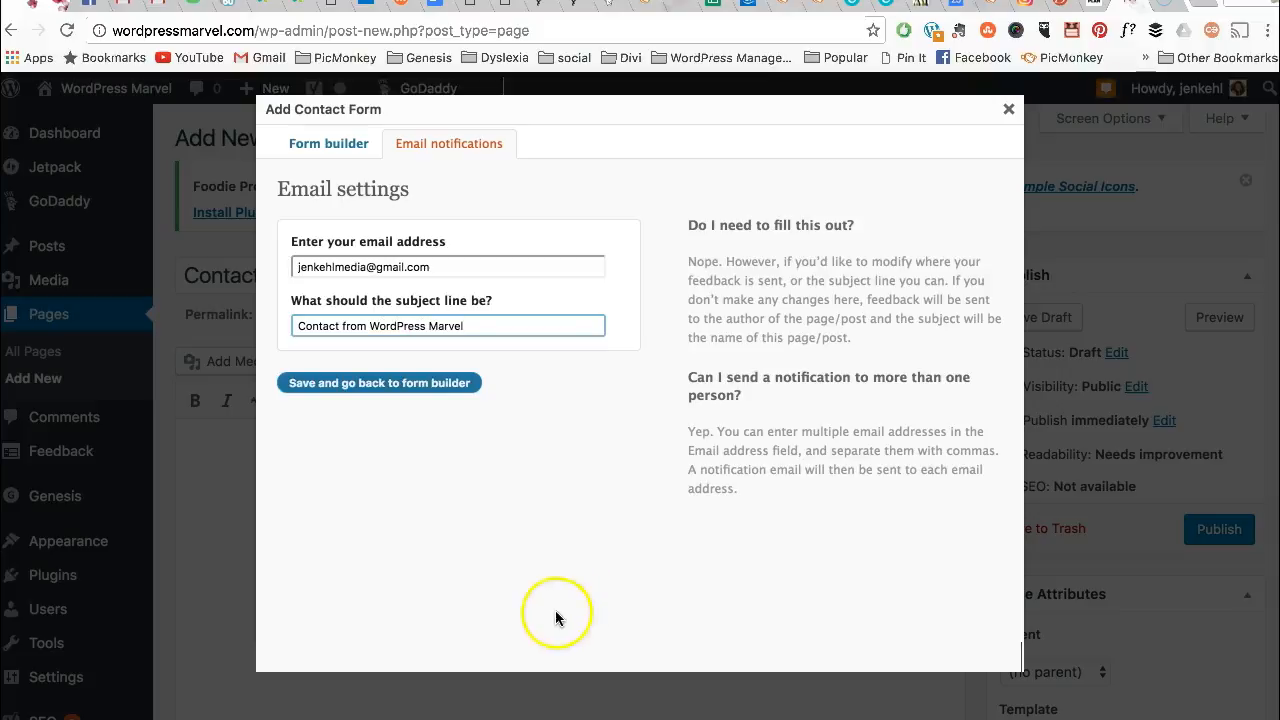
pyautogui.click(448, 394)
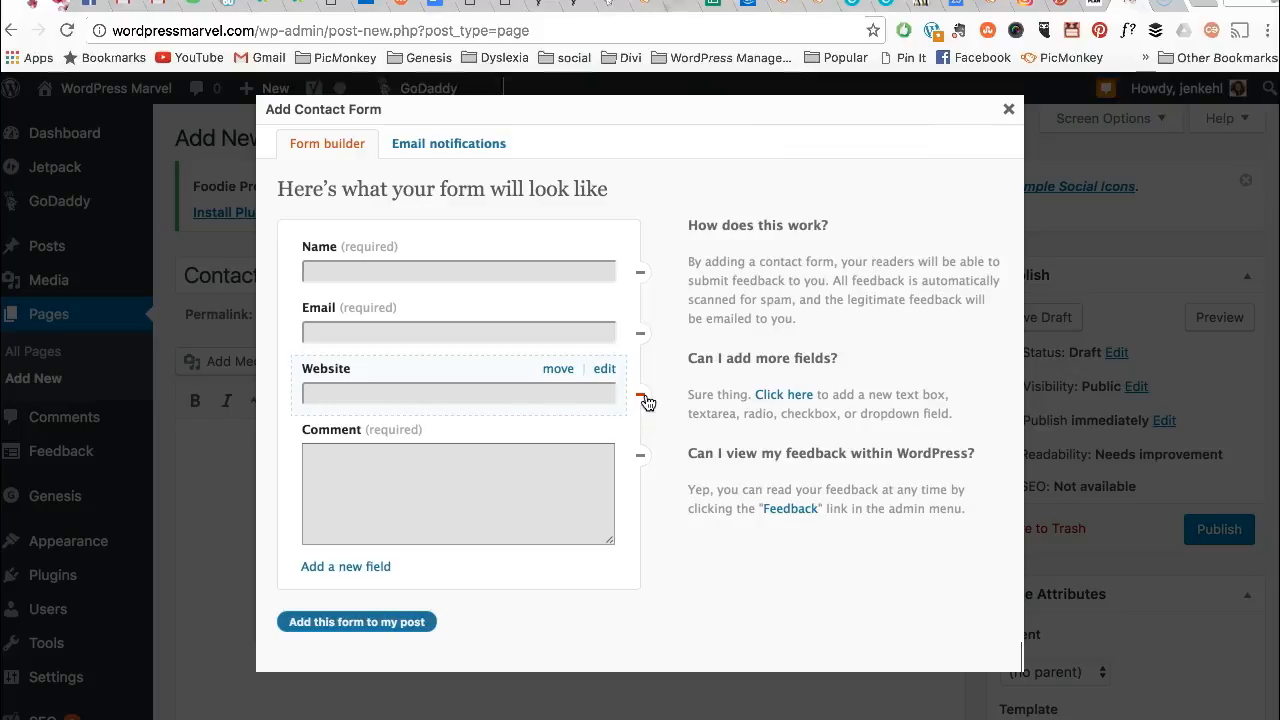
# - Insert the form below a 'Hey thank you so much for stopping by!' intro line and save the draft
pyautogui.click(368, 622)
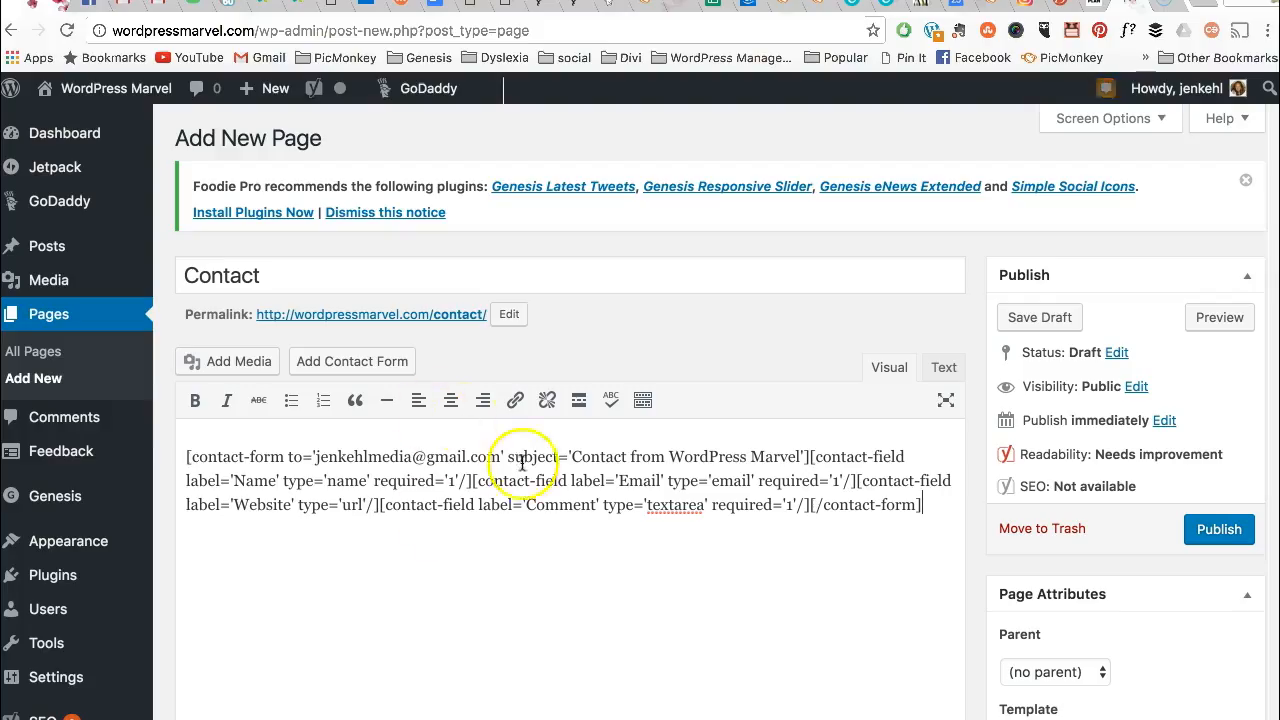
pyautogui.click(180, 432)
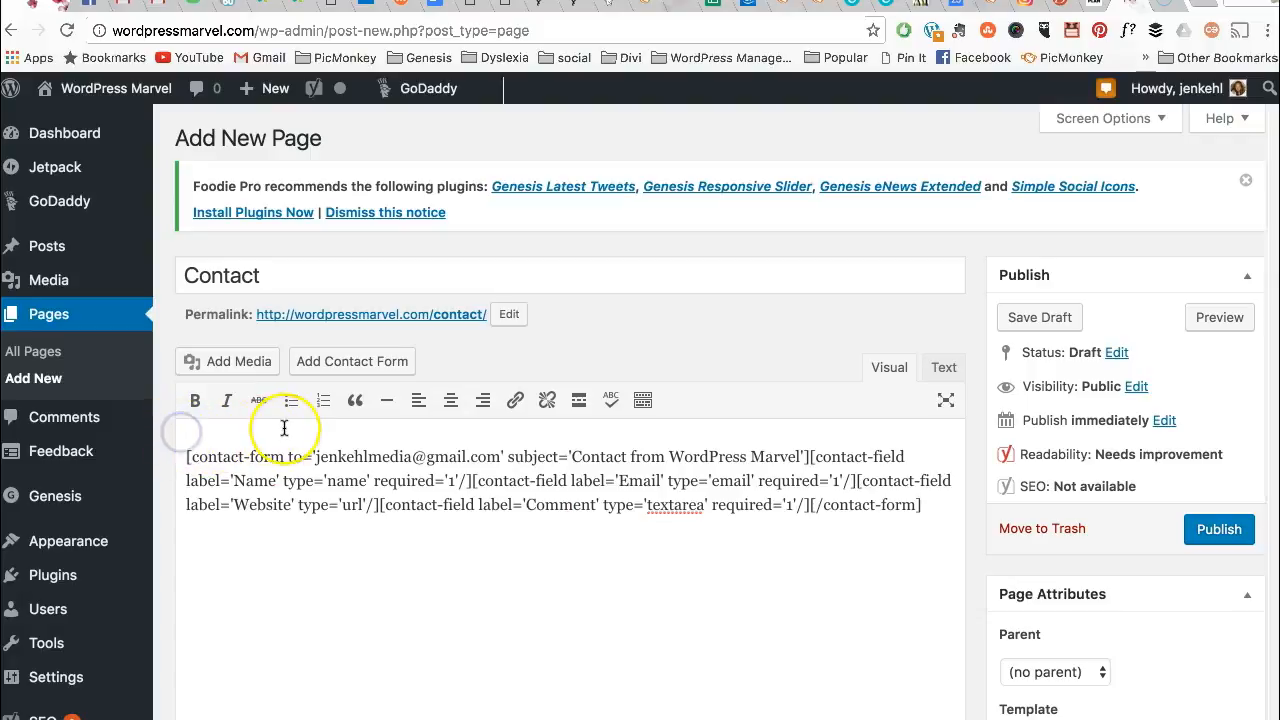
pyautogui.press('Return')
pyautogui.write('Hey thank you so')
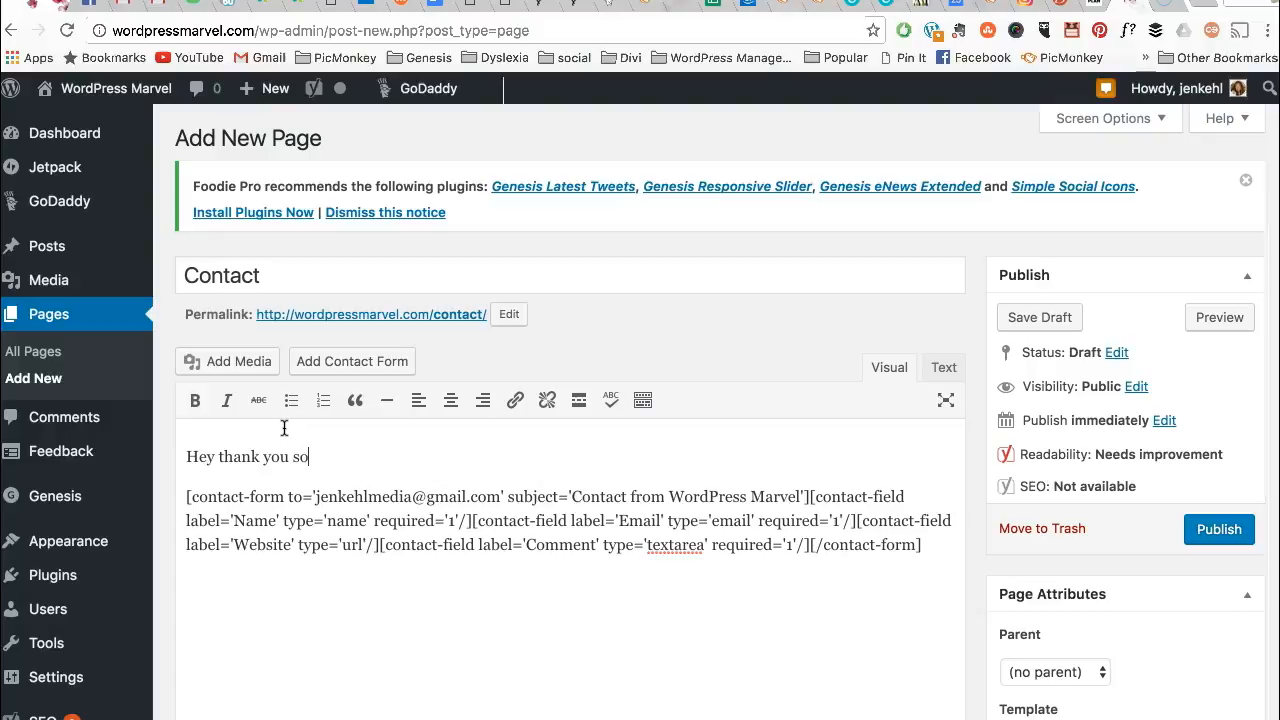
pyautogui.write(' much for stopping by! I w')
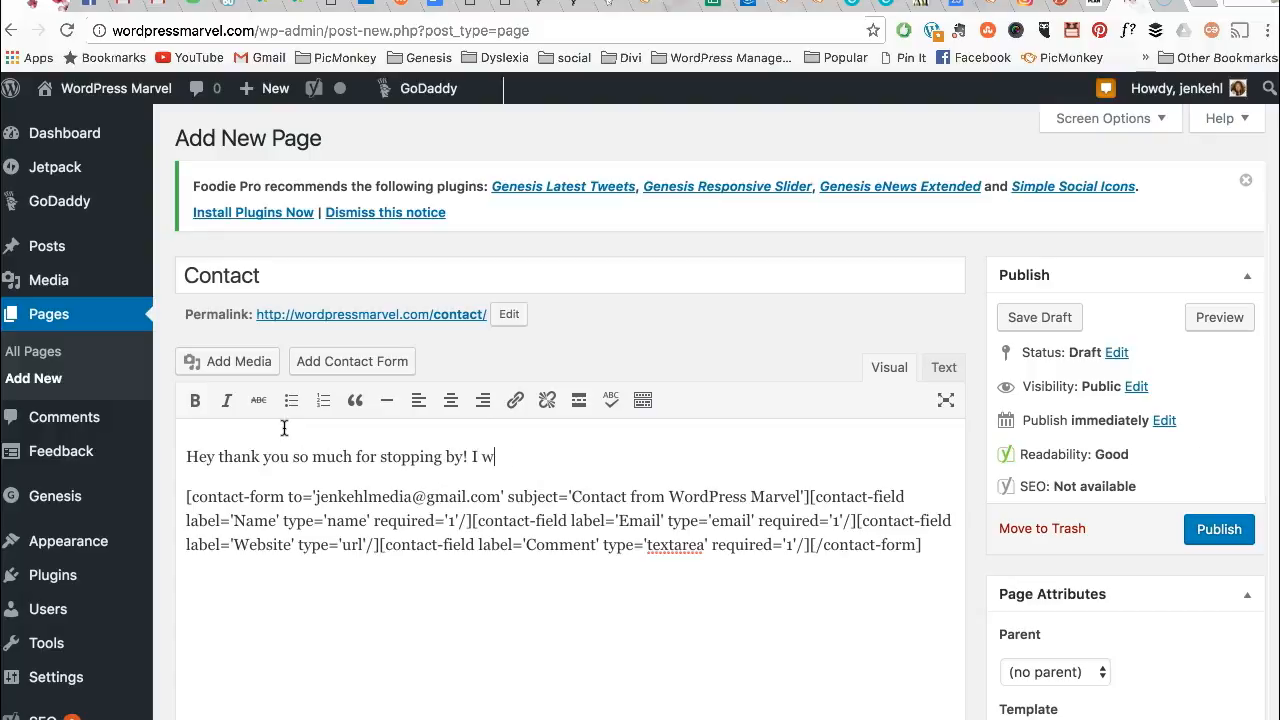
pyautogui.write('ould love to here what you have to s')
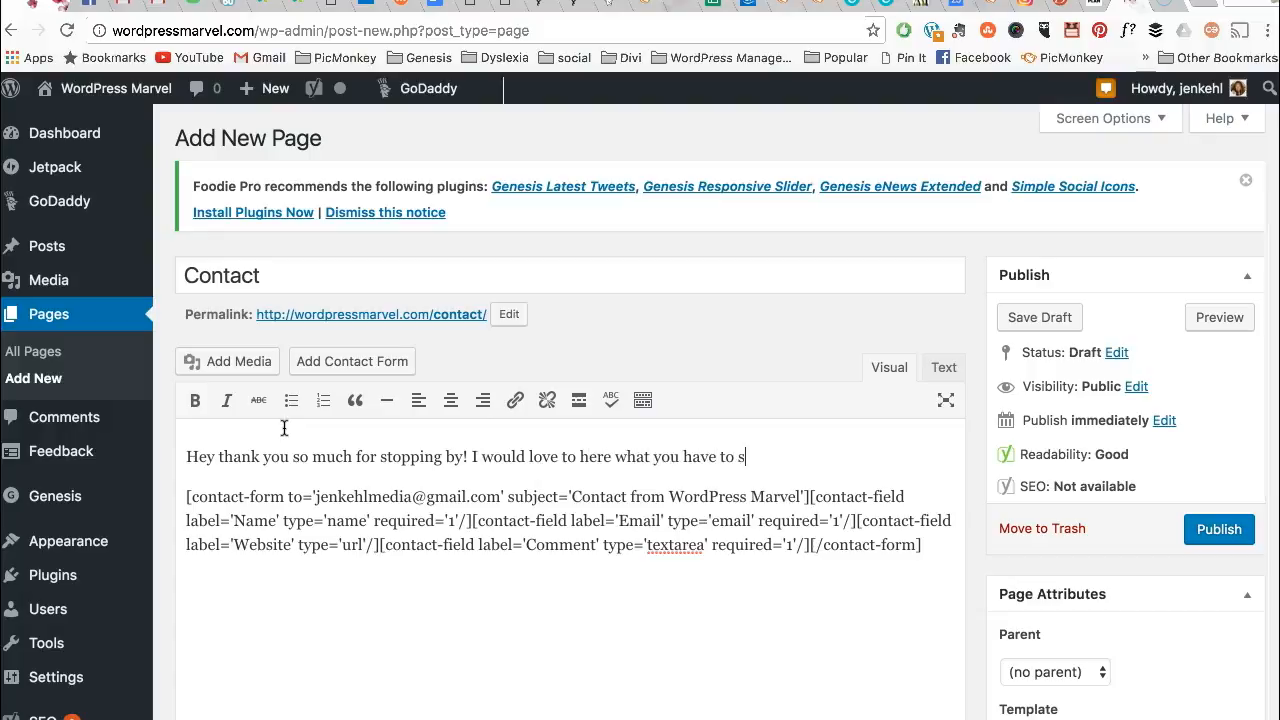
pyautogui.write('ay, feel free to fill out th')
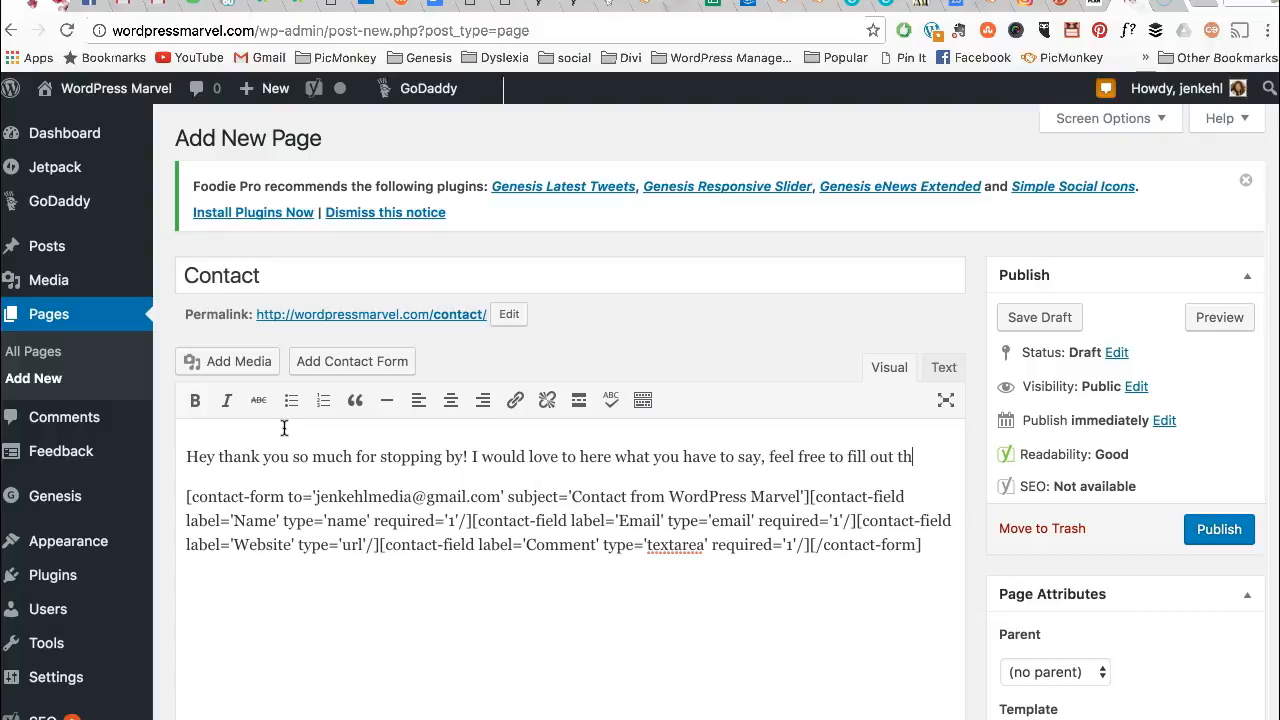
pyautogui.write('is form and contacgt me')
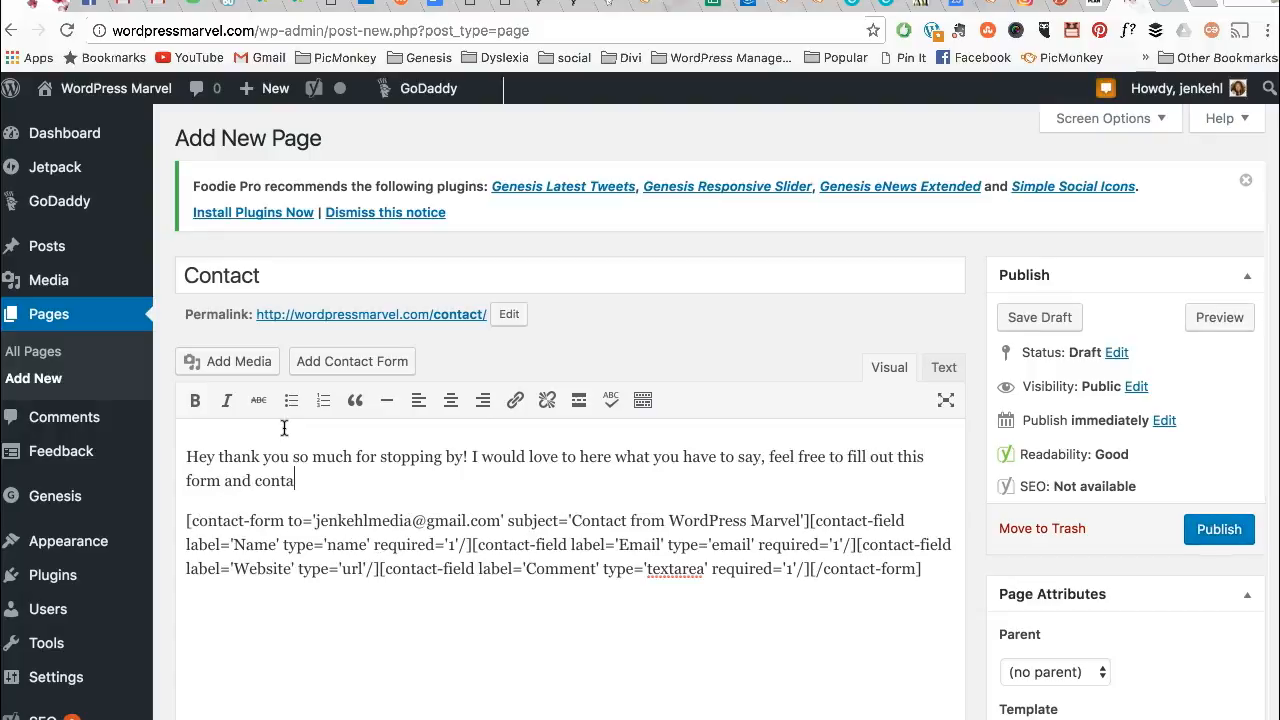
pyautogui.press('BackSpace')
pyautogui.press('BackSpace')
pyautogui.press('BackSpace')
pyautogui.press('BackSpace')
pyautogui.press('BackSpace')
pyautogui.write('t me!')
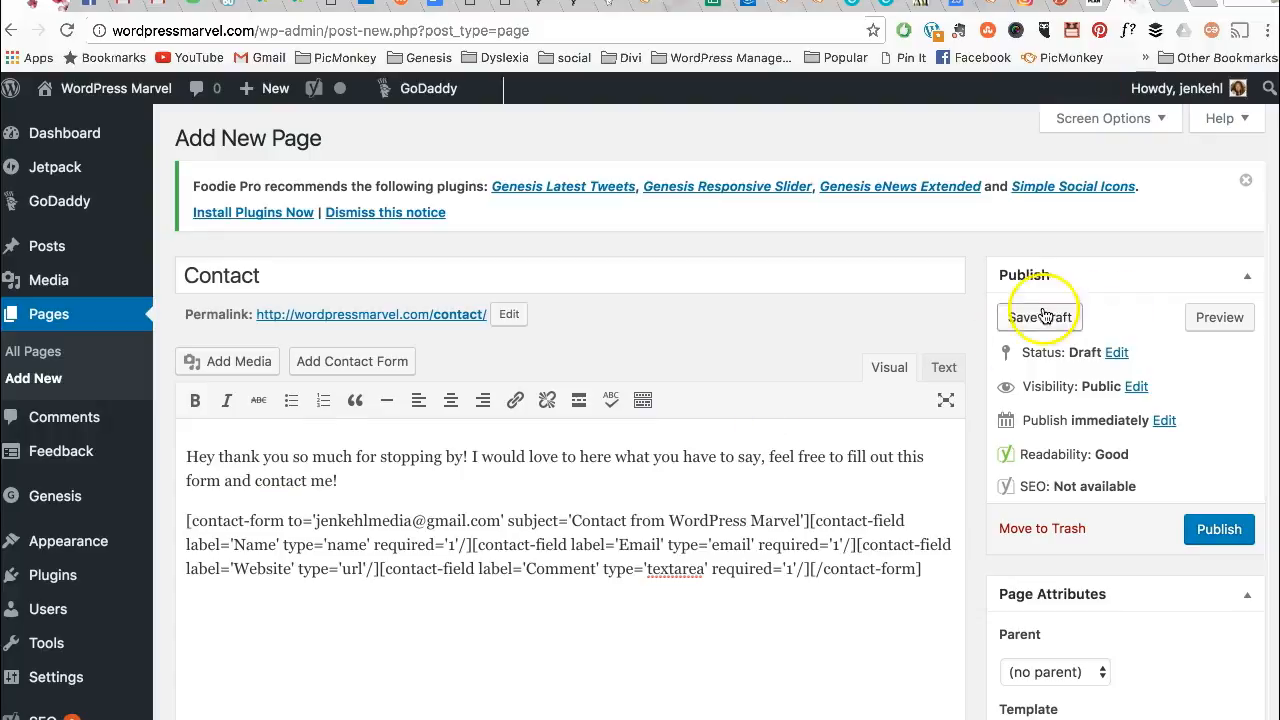
pyautogui.click(1050, 324)
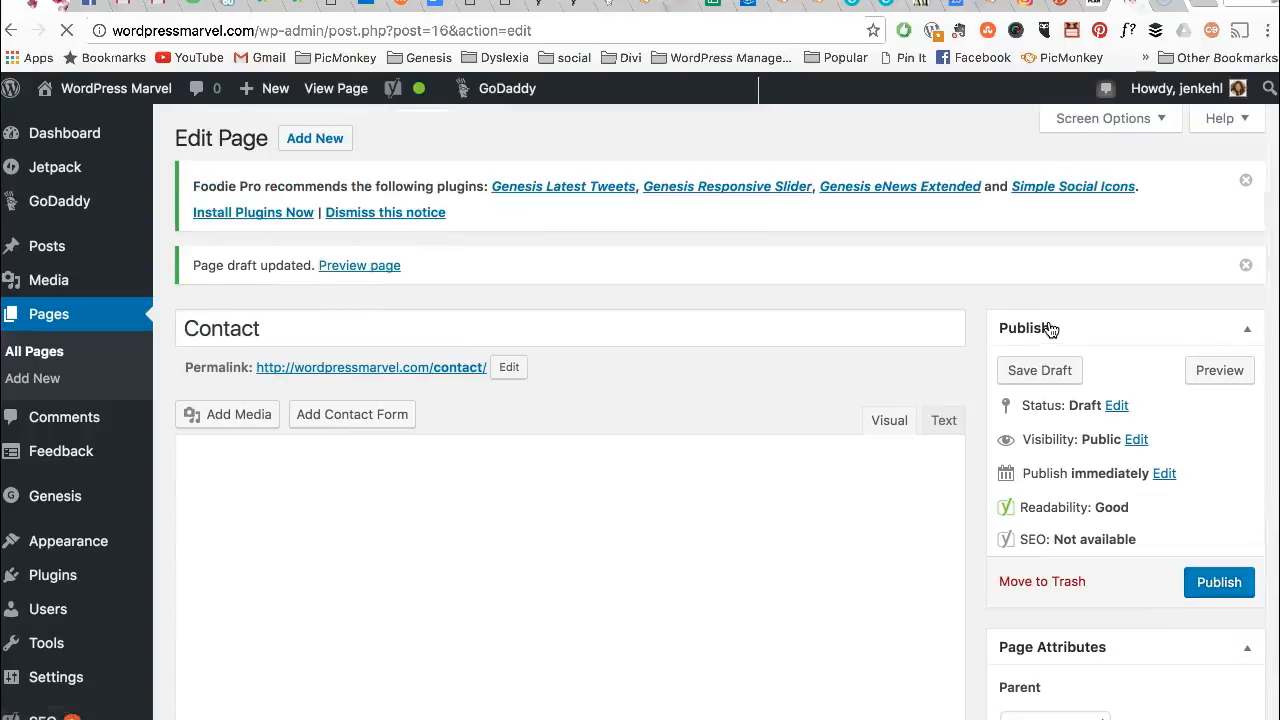
# - Preview the Contact page and scroll through the intro and the Name, Email, Website, Comment fields
pyautogui.click(1220, 370)
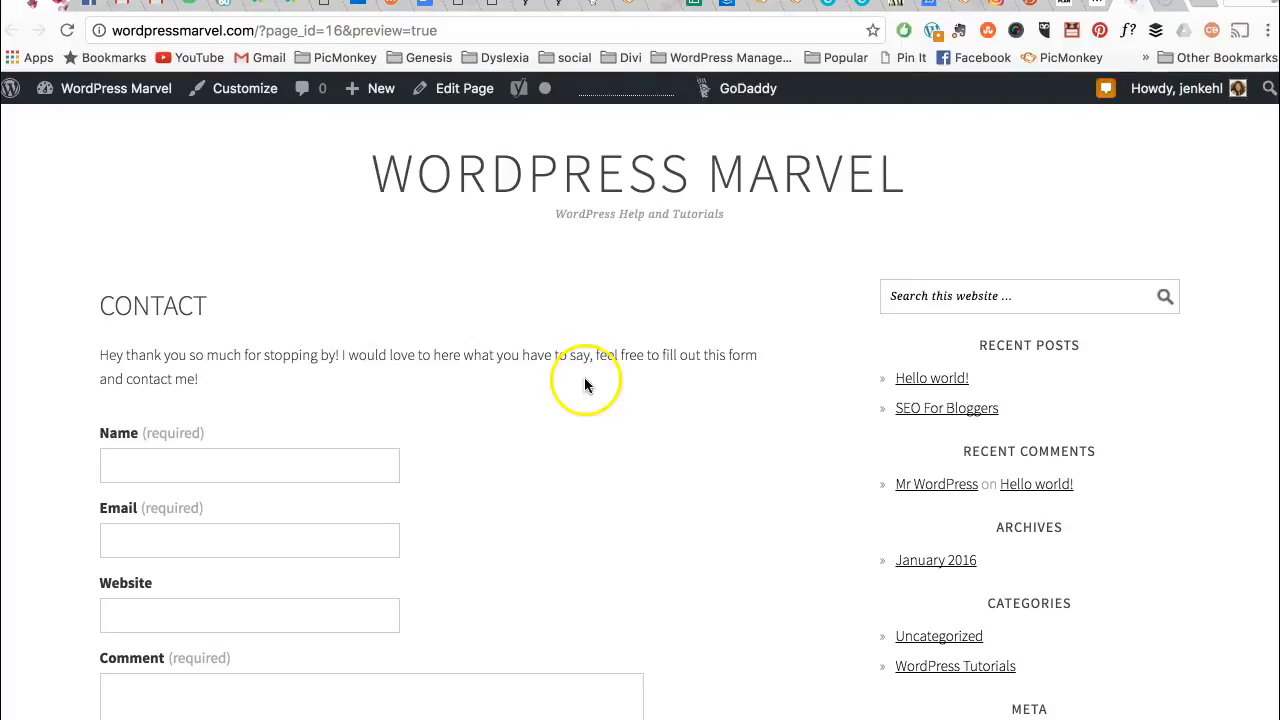
pyautogui.scroll(-3, 600, 400)
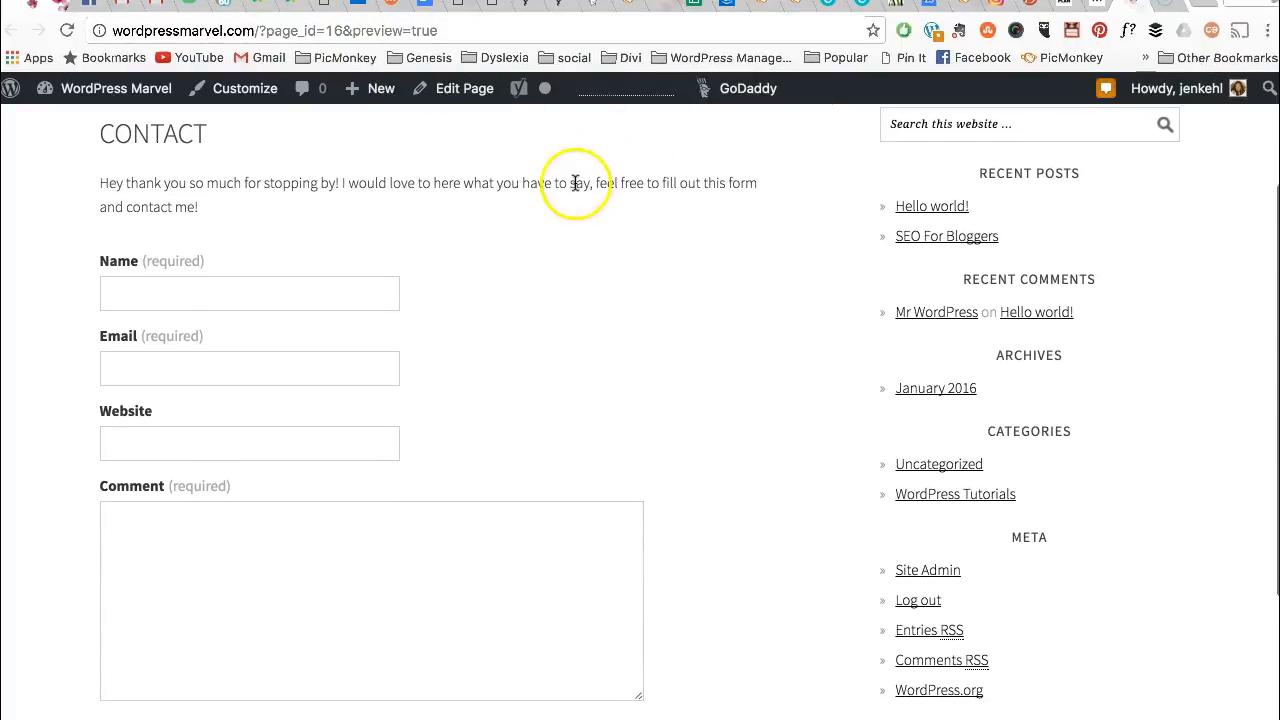
pyautogui.scroll(-3, 745, 340)
pyautogui.scroll(2, 753, 360)
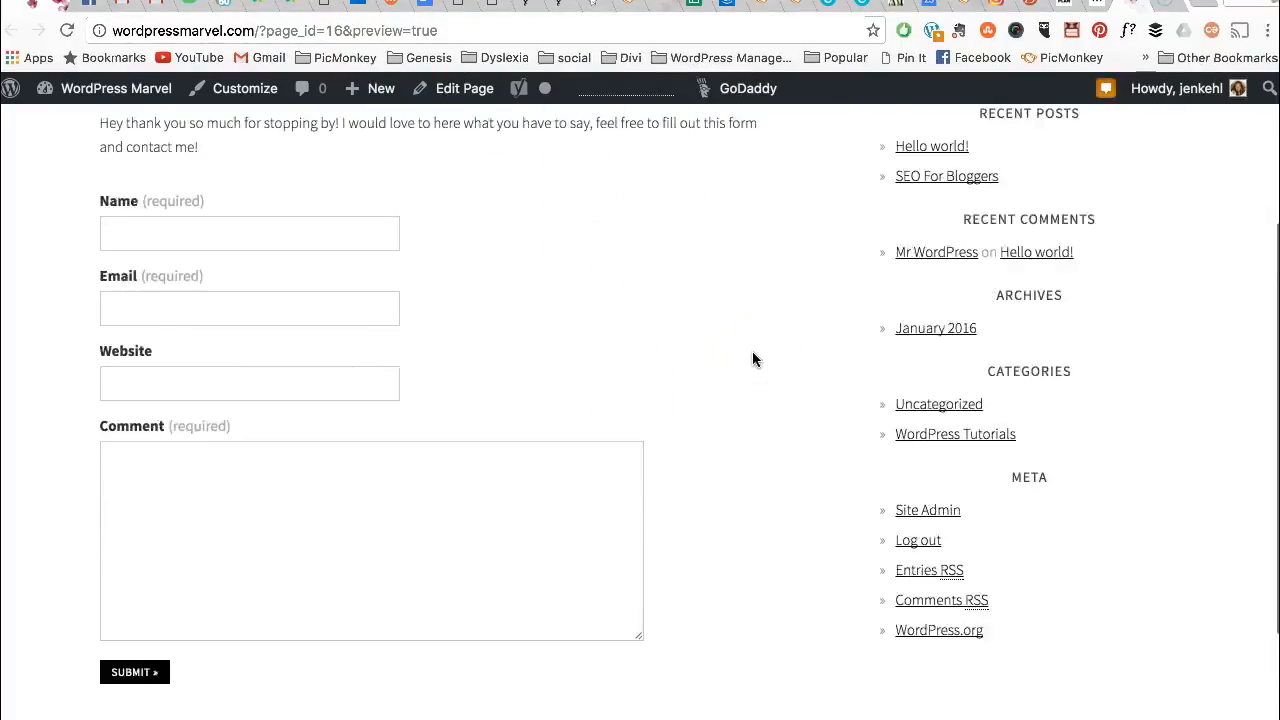
pyautogui.scroll(3, 753, 359)
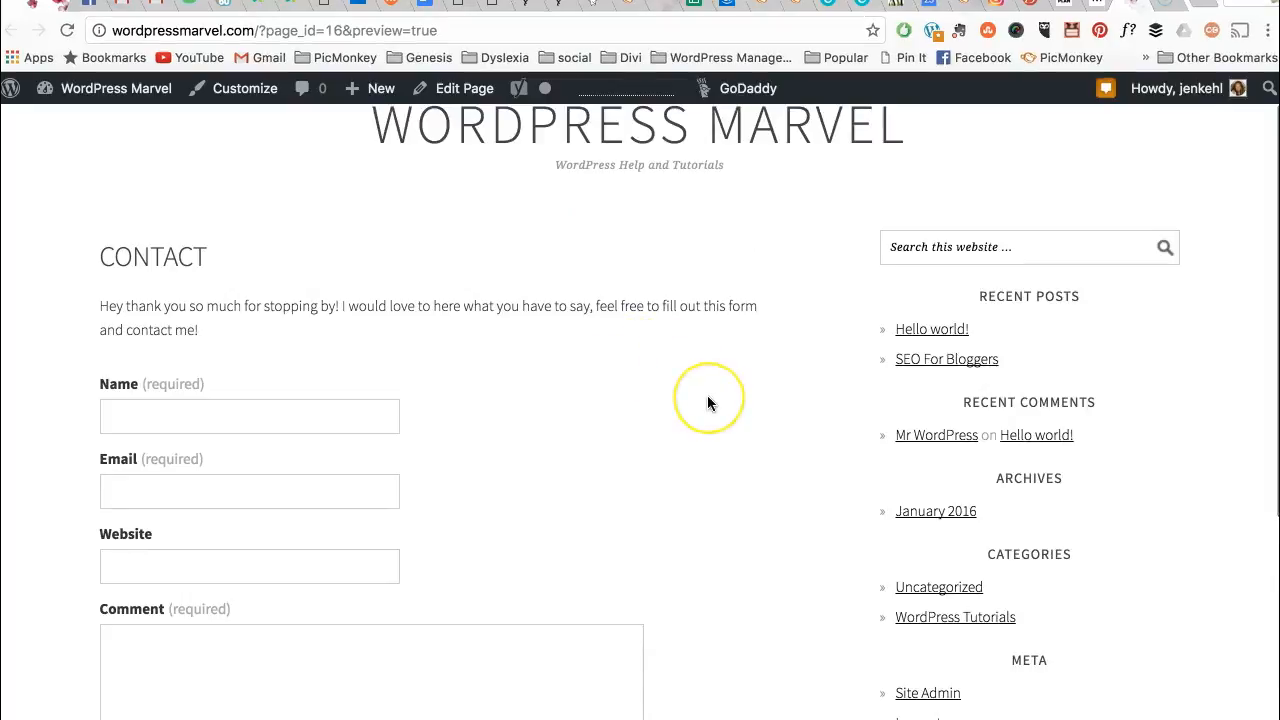
pyautogui.scroll(-2, 707, 403)
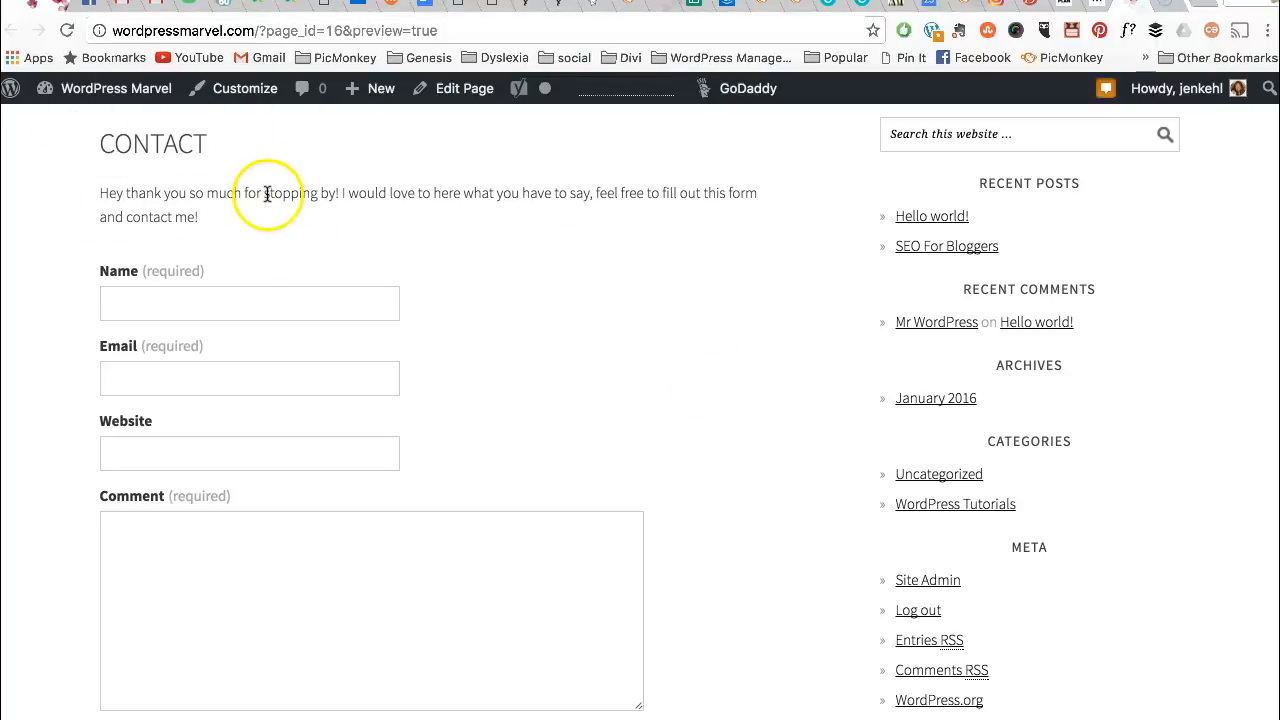
pyautogui.scroll(-3, 682, 450)
pyautogui.scroll(3, 682, 450)
pyautogui.scroll(-3, 683, 450)
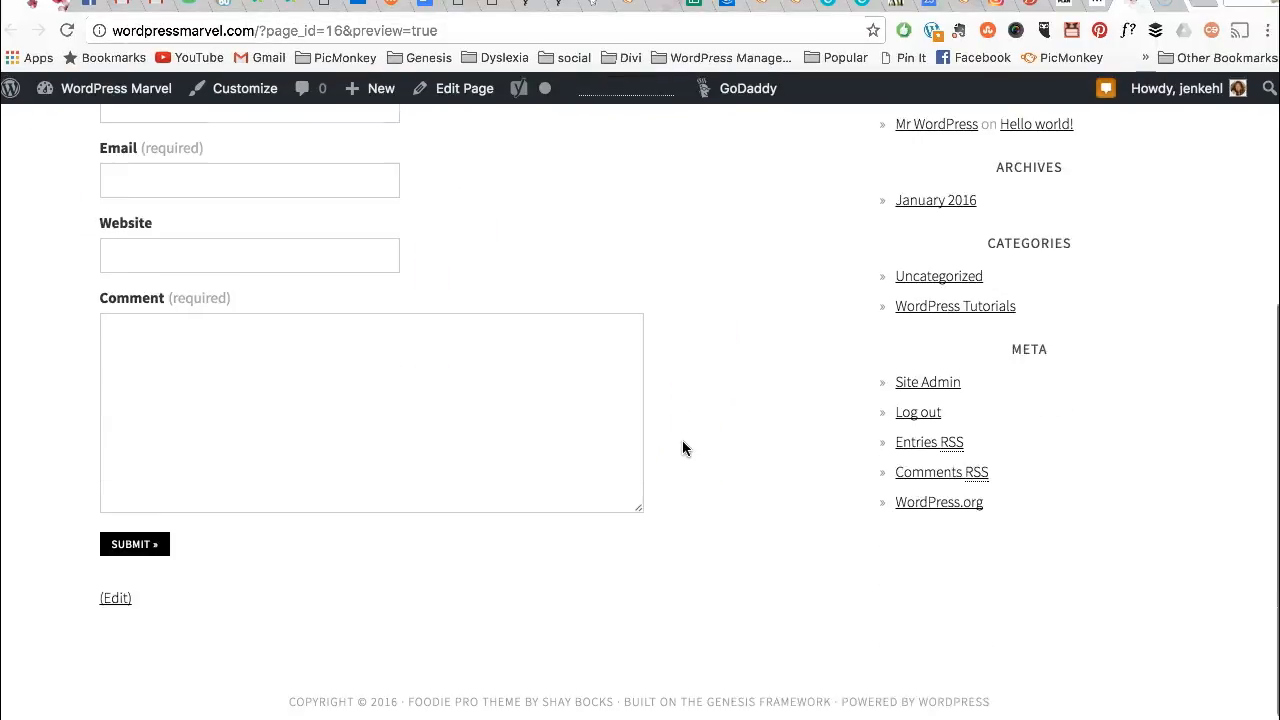
pyautogui.scroll(5, 744, 355)
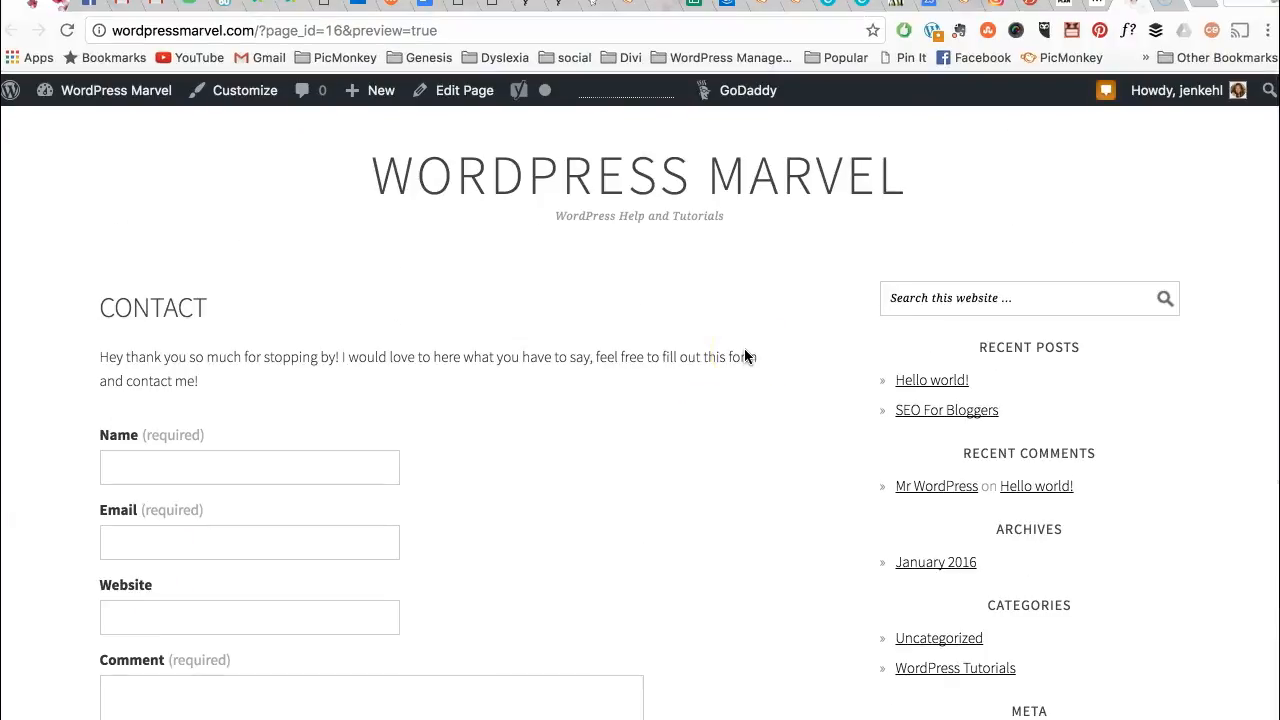
# - Publish the Contact page and go to Appearance > Menus
pyautogui.click(1097, 8)
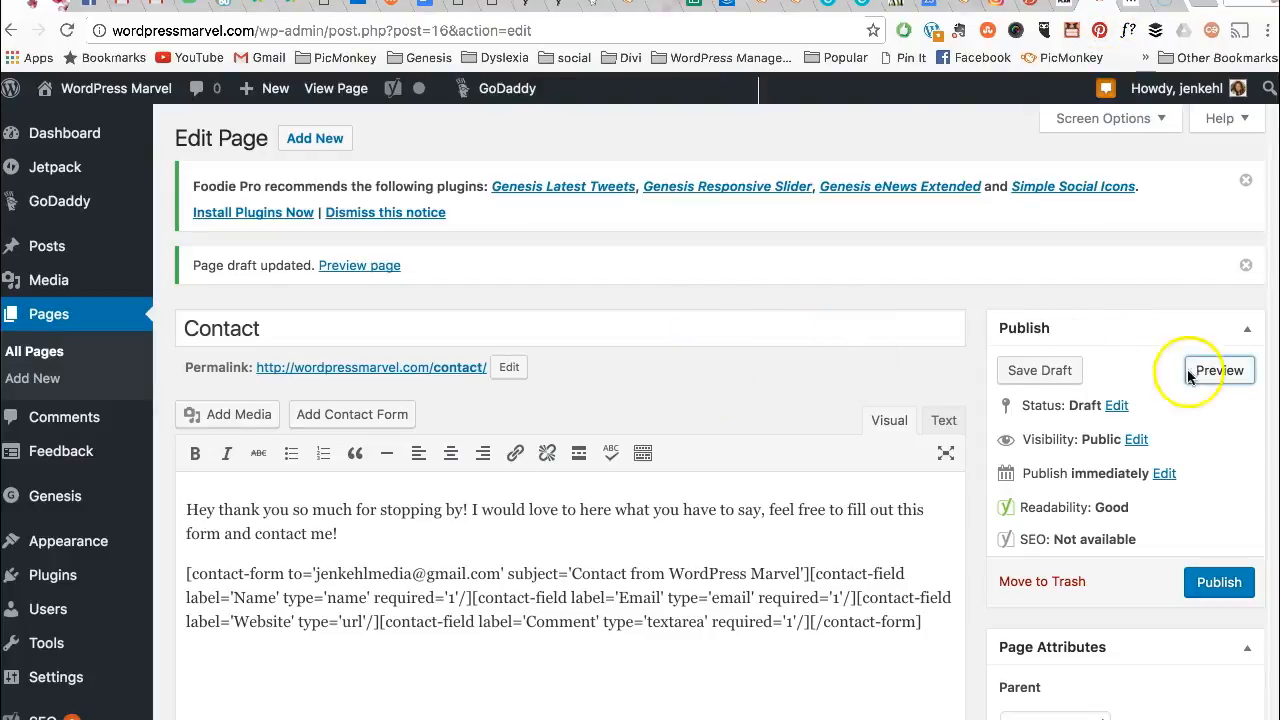
pyautogui.click(1222, 577)
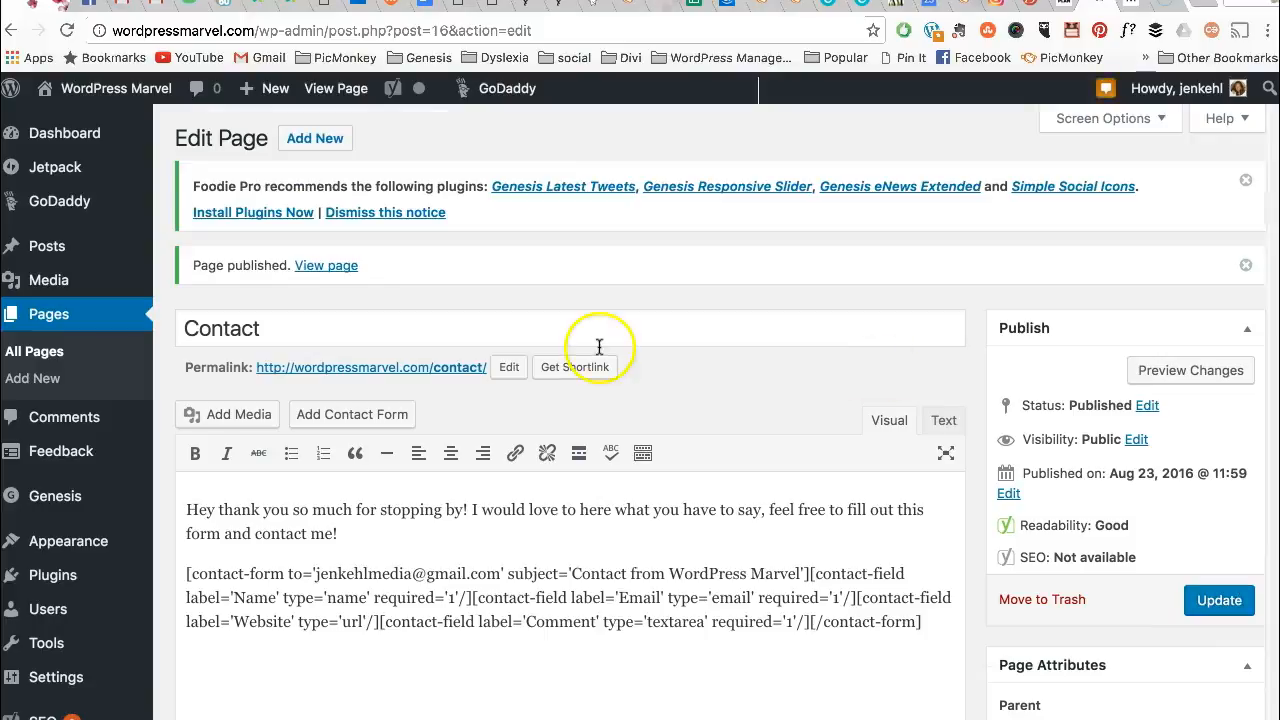
pyautogui.moveTo(60, 535)
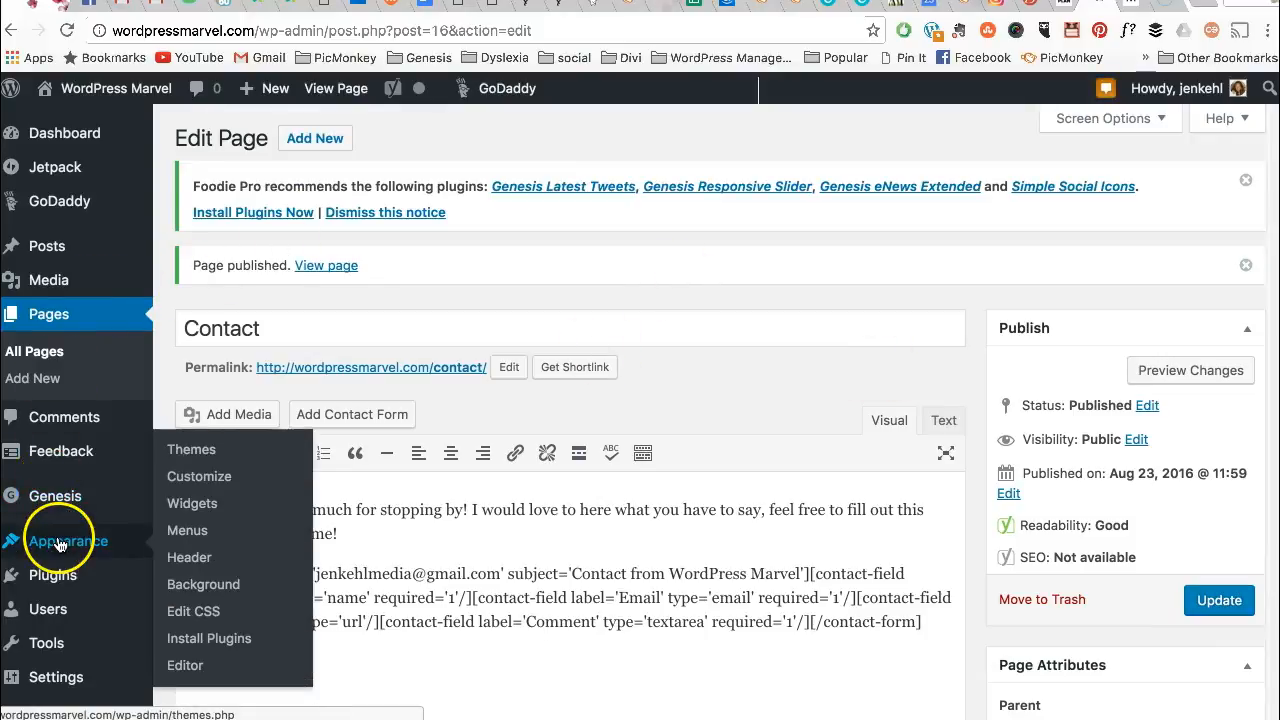
pyautogui.click(188, 532)
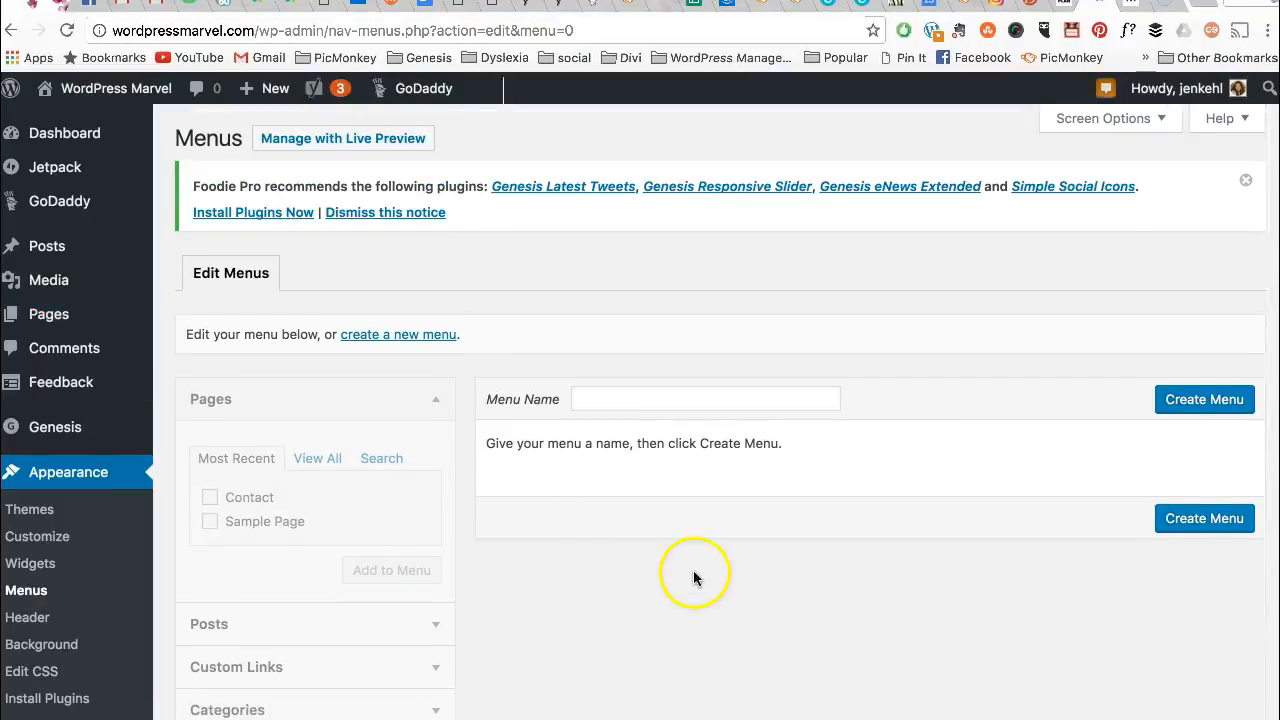
# - Create a new menu named 'Primary Navigation'
pyautogui.scroll(-1, 693, 575)
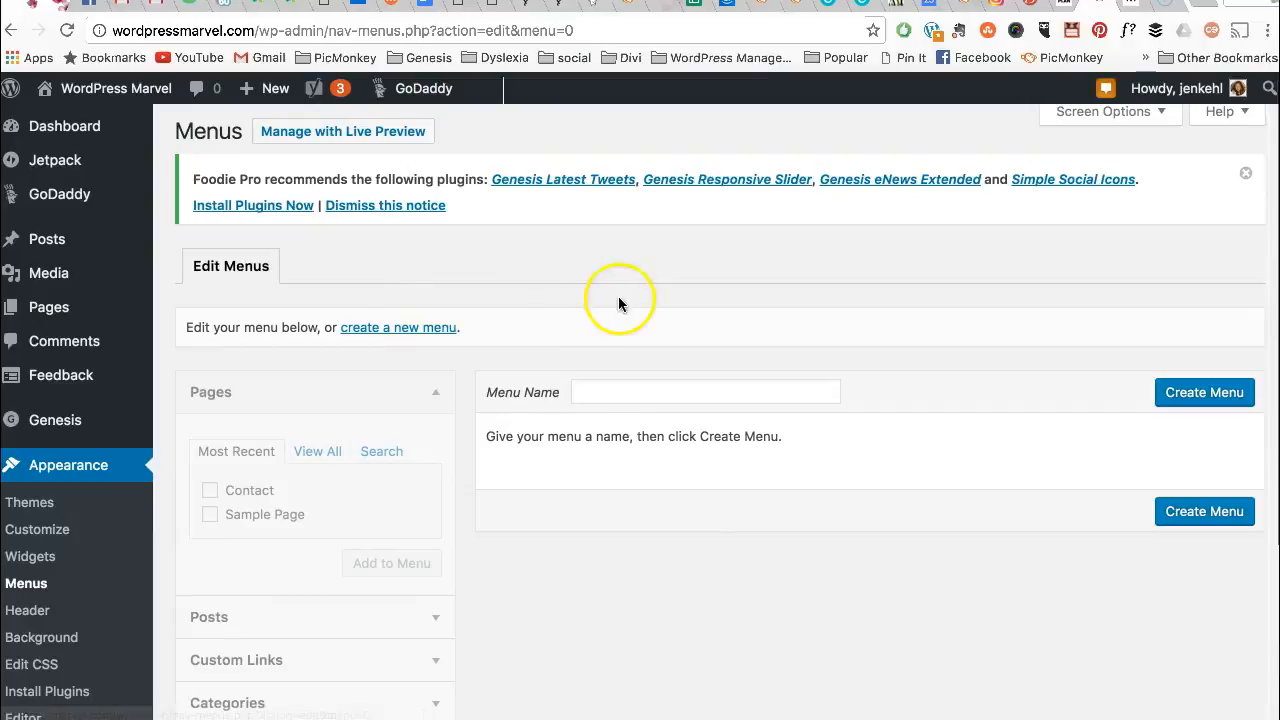
pyautogui.click(371, 327)
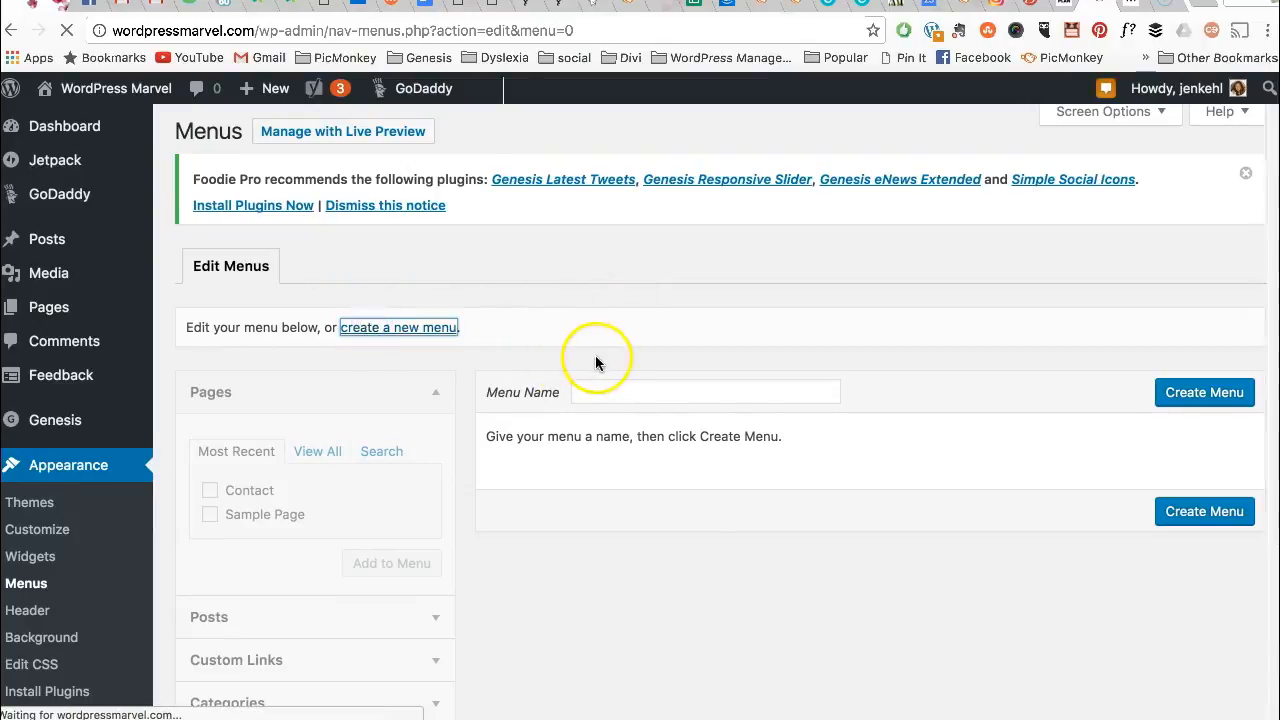
pyautogui.click(585, 401)
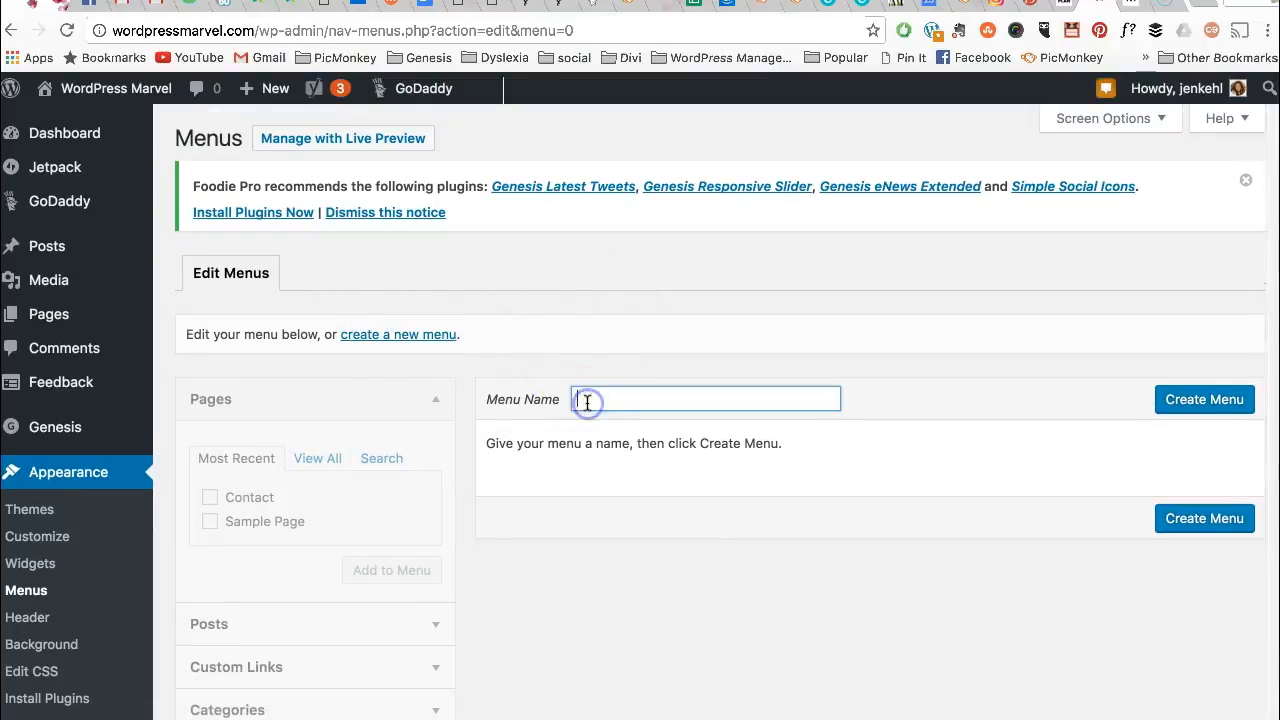
pyautogui.write('Primary Navigation')
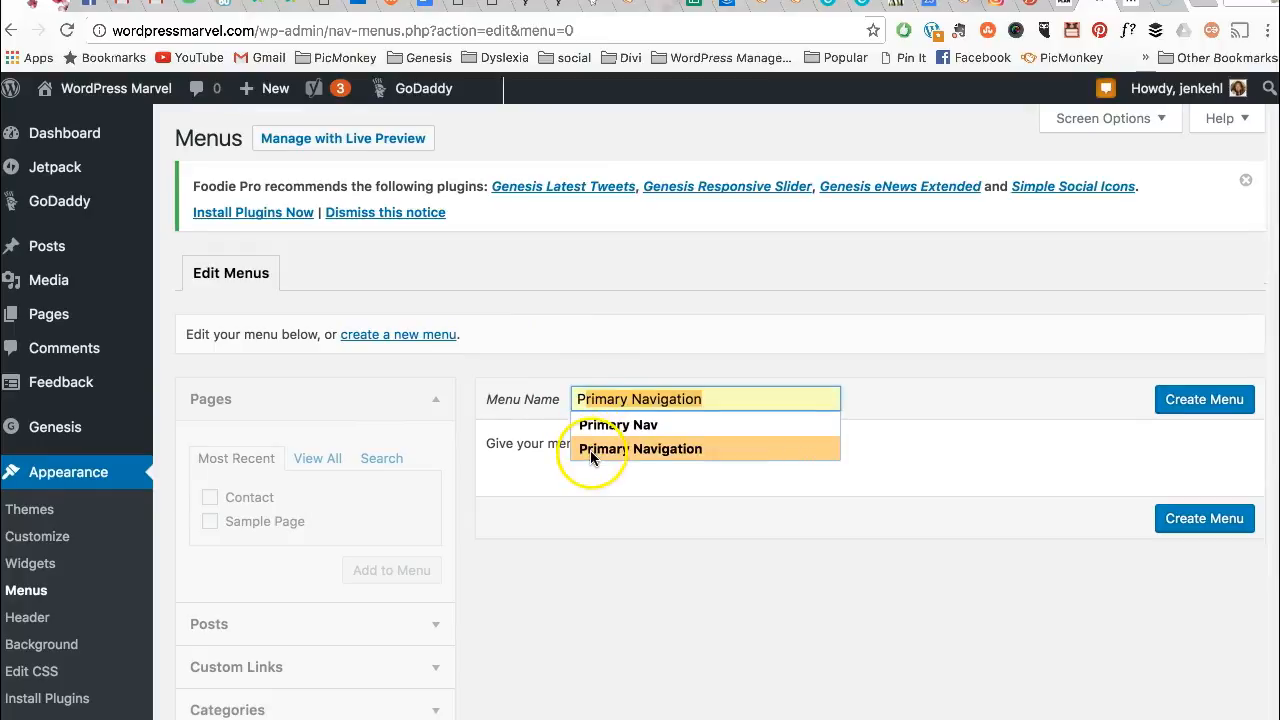
pyautogui.click(591, 449)
pyautogui.click(1194, 403)
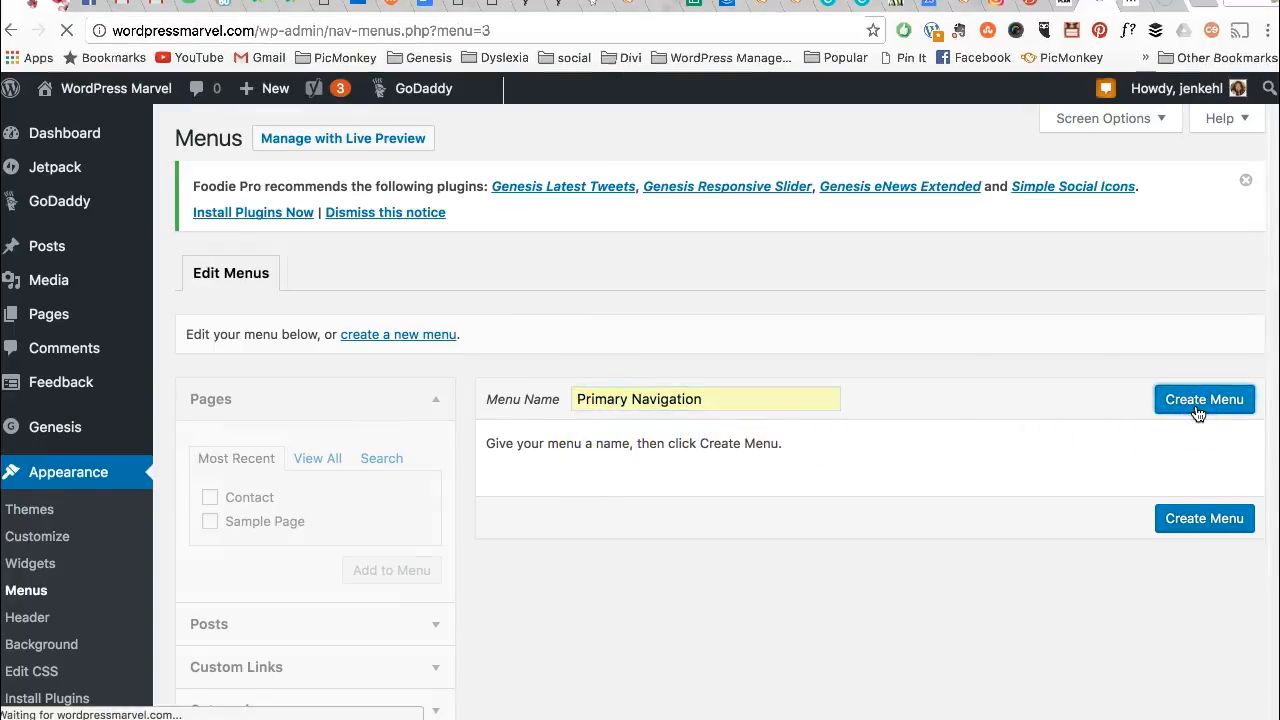
# - Select the Contact and Sample Page pages for the menu
pyautogui.scroll(-4, 808, 525)
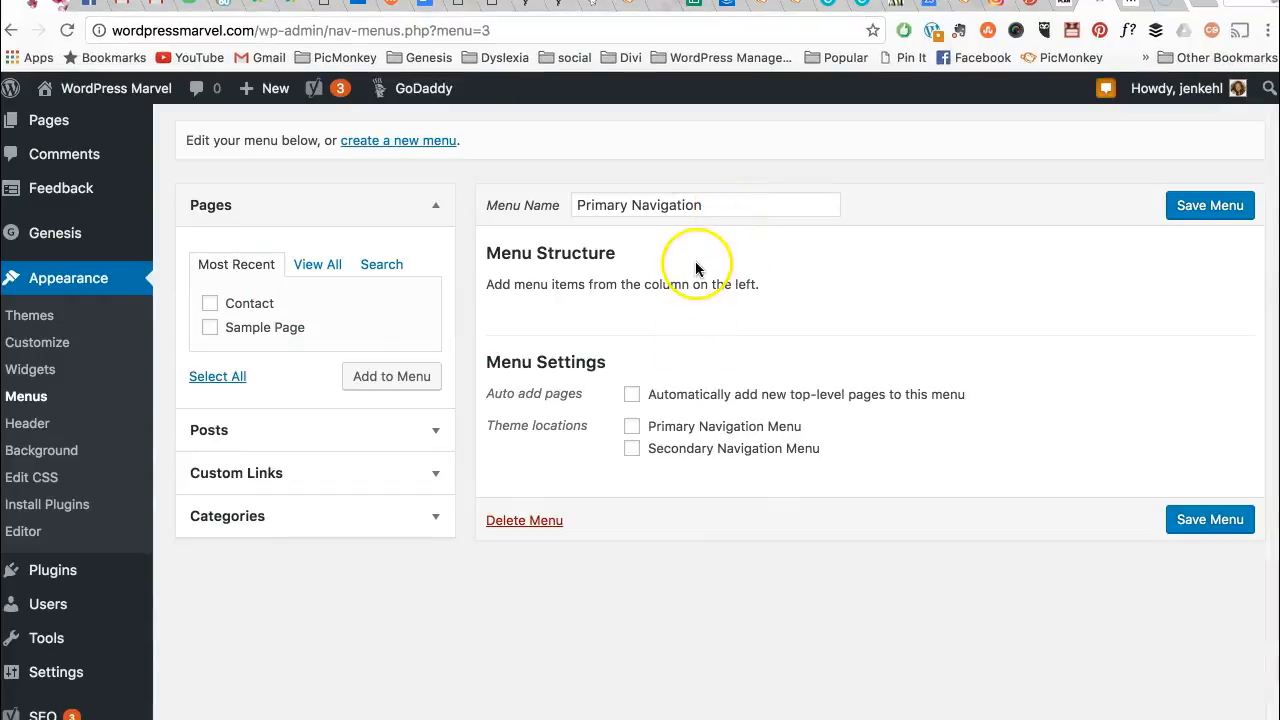
pyautogui.click(207, 304)
pyautogui.click(210, 328)
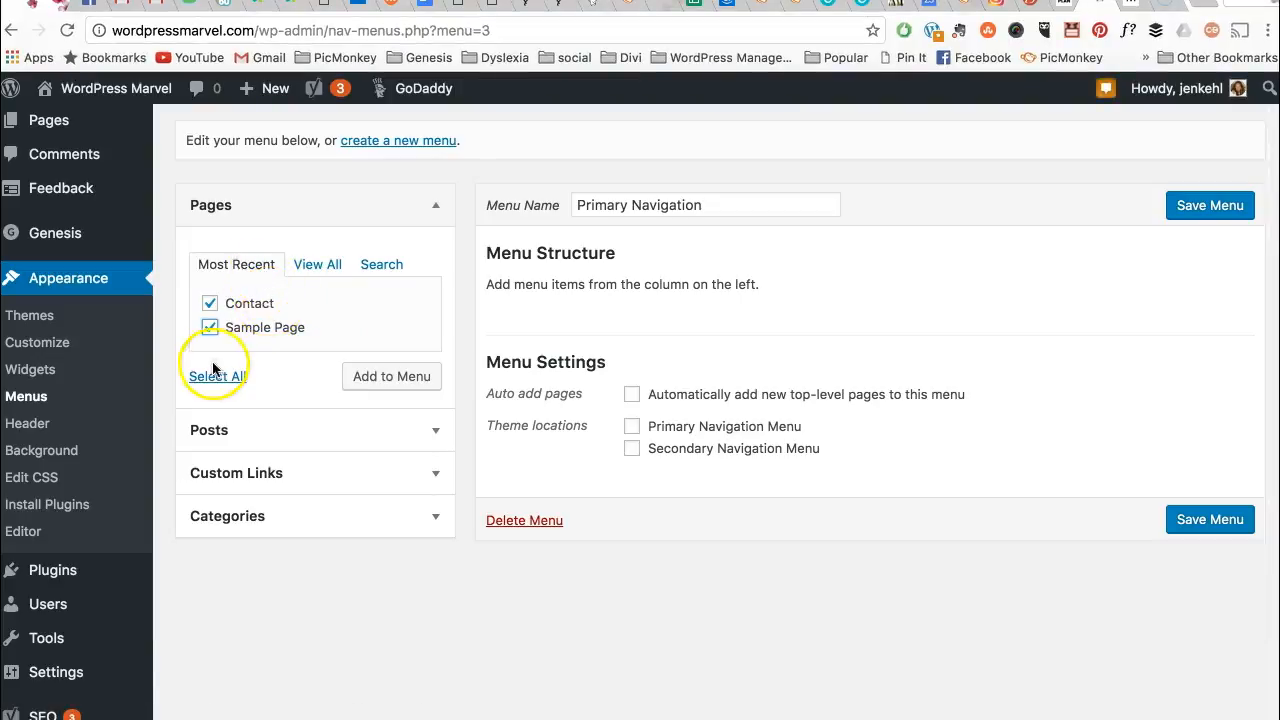
# - Add Home, Contact and Sample Page to the menu, then move Contact below Sample Page
pyautogui.click(320, 266)
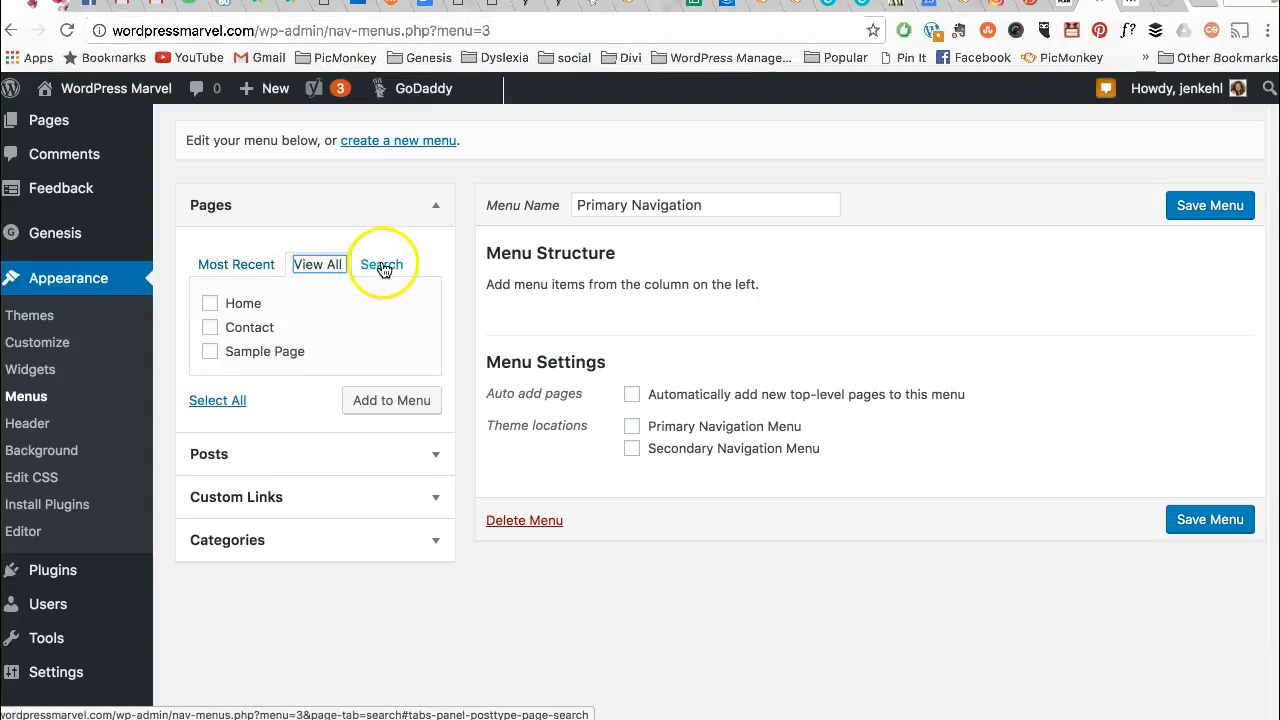
pyautogui.click(210, 303)
pyautogui.click(210, 327)
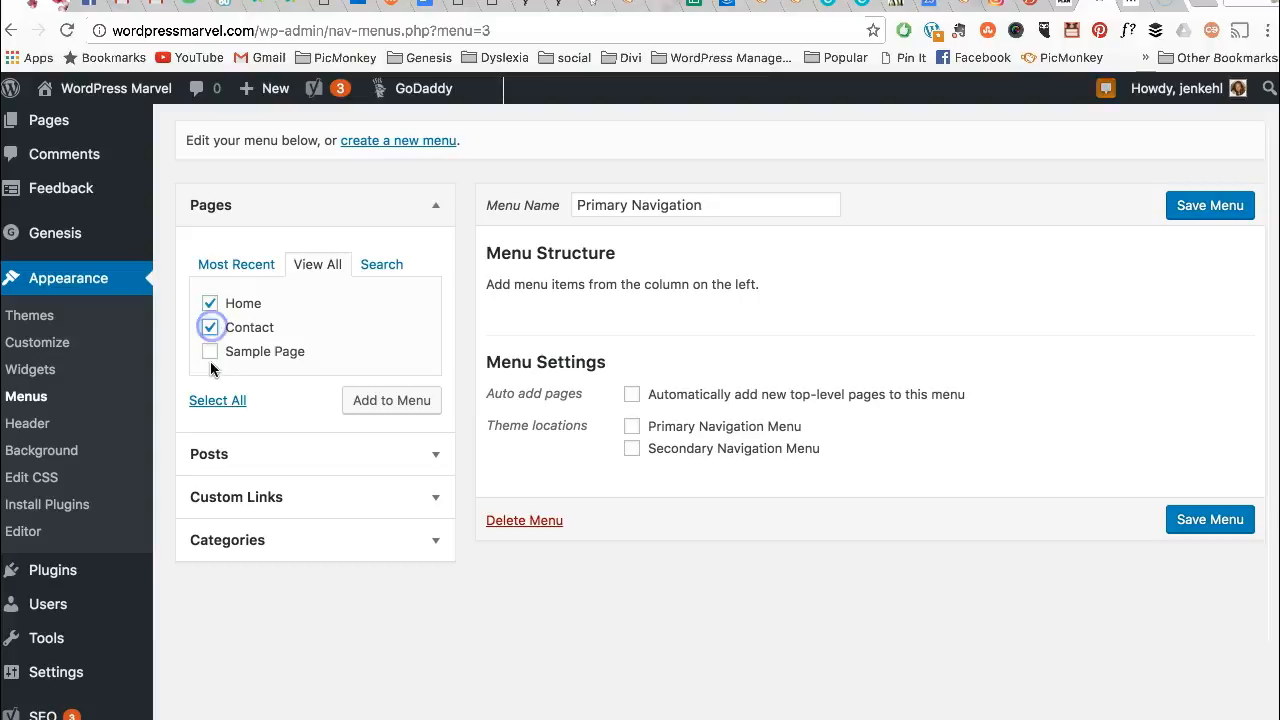
pyautogui.click(210, 351)
pyautogui.click(392, 400)
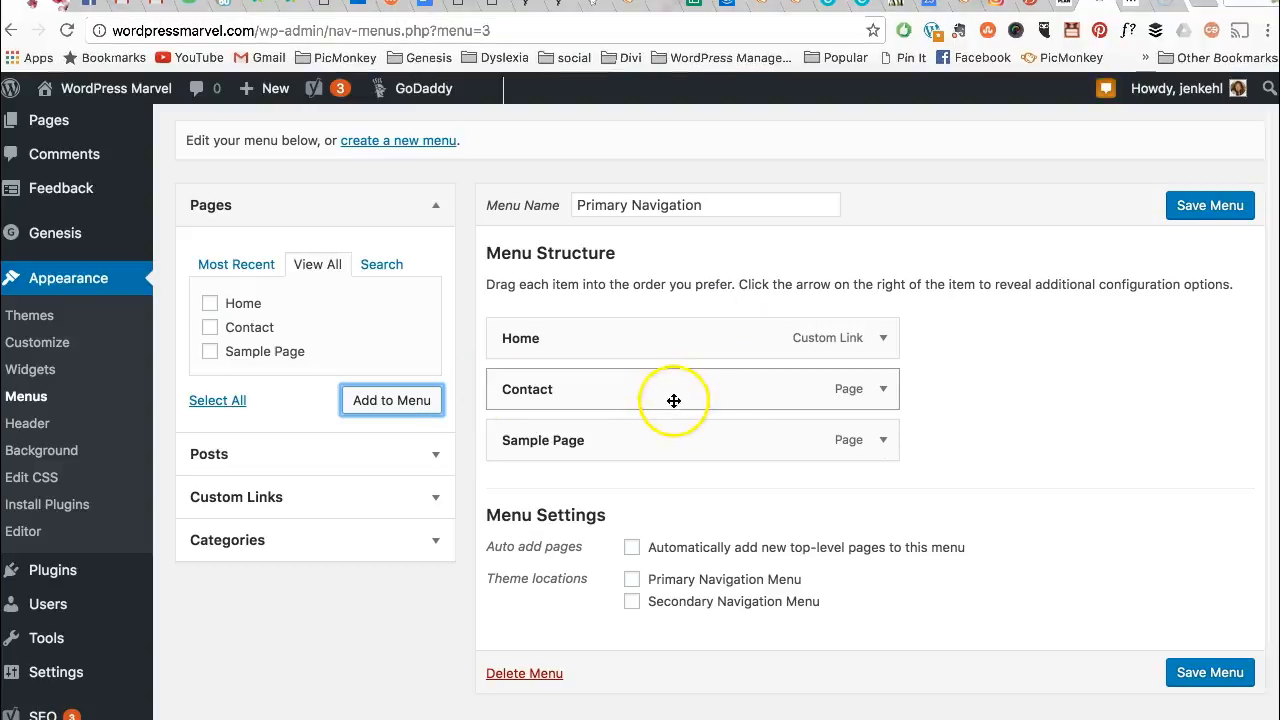
pyautogui.moveTo(660, 396); pyautogui.dragTo(662, 455)
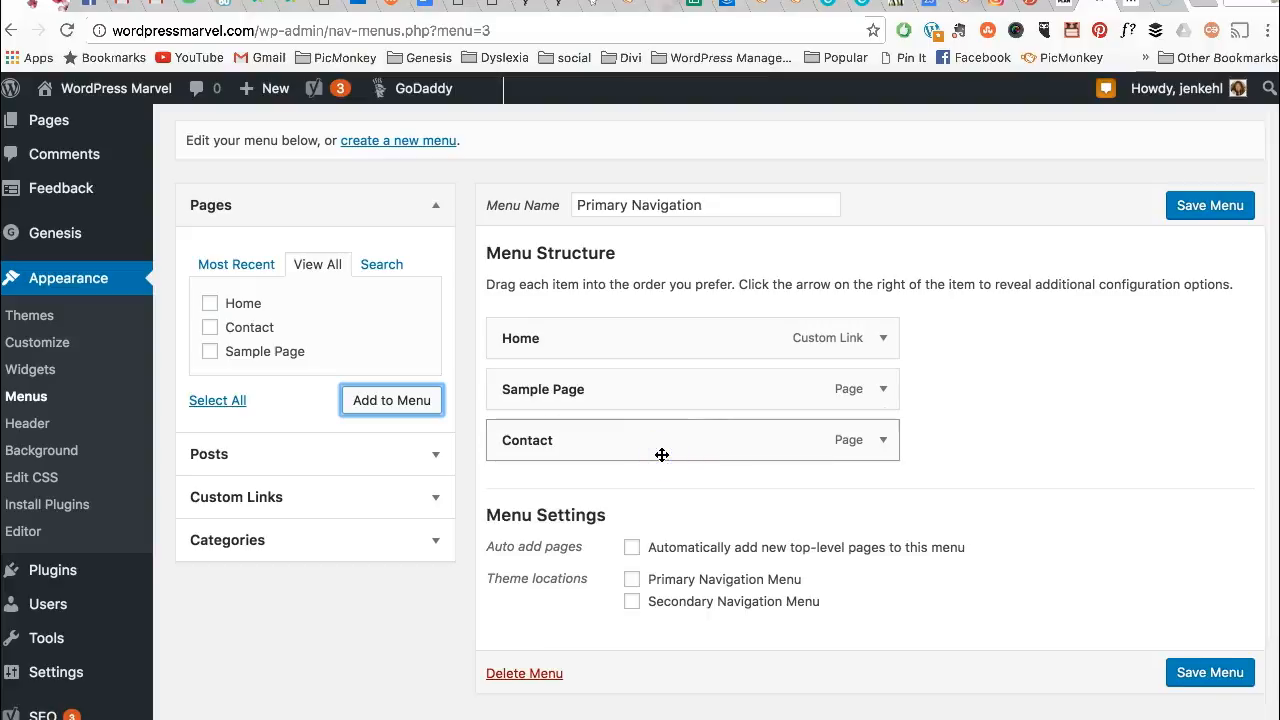
pyautogui.scroll(-1, 911, 424)
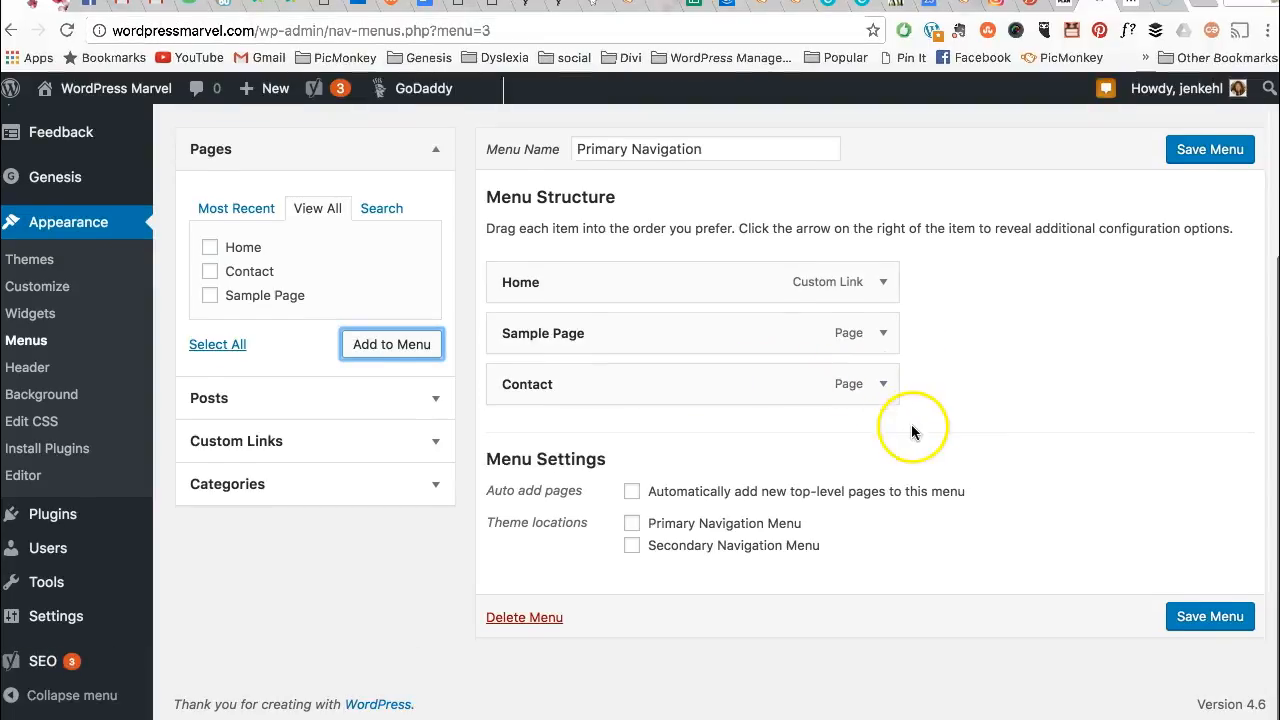
# - Rename the Contact menu item's navigation label to 'Holla at Me'
pyautogui.click(884, 385)
pyautogui.moveTo(640, 449); pyautogui.dragTo(471, 443)
pyautogui.write('Holla at Me')
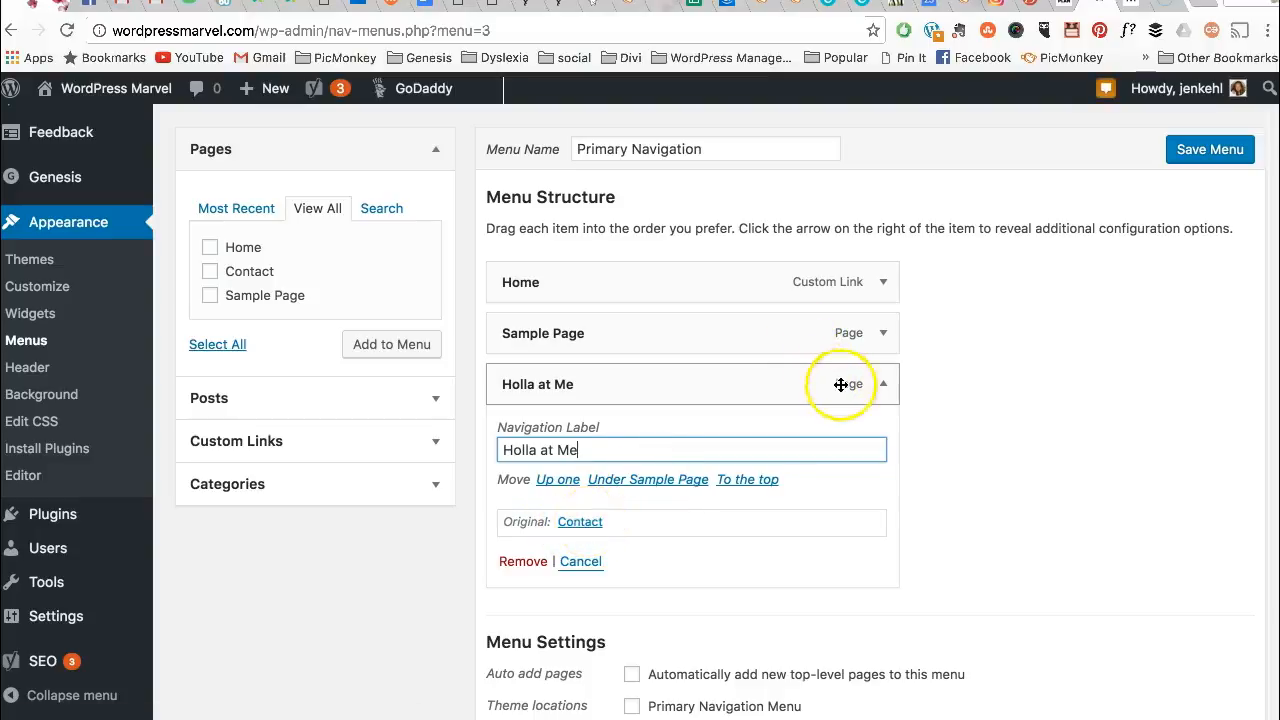
# - Assign the menu to the Primary Navigation Menu location and save the menu
pyautogui.scroll(-1, 1027, 357)
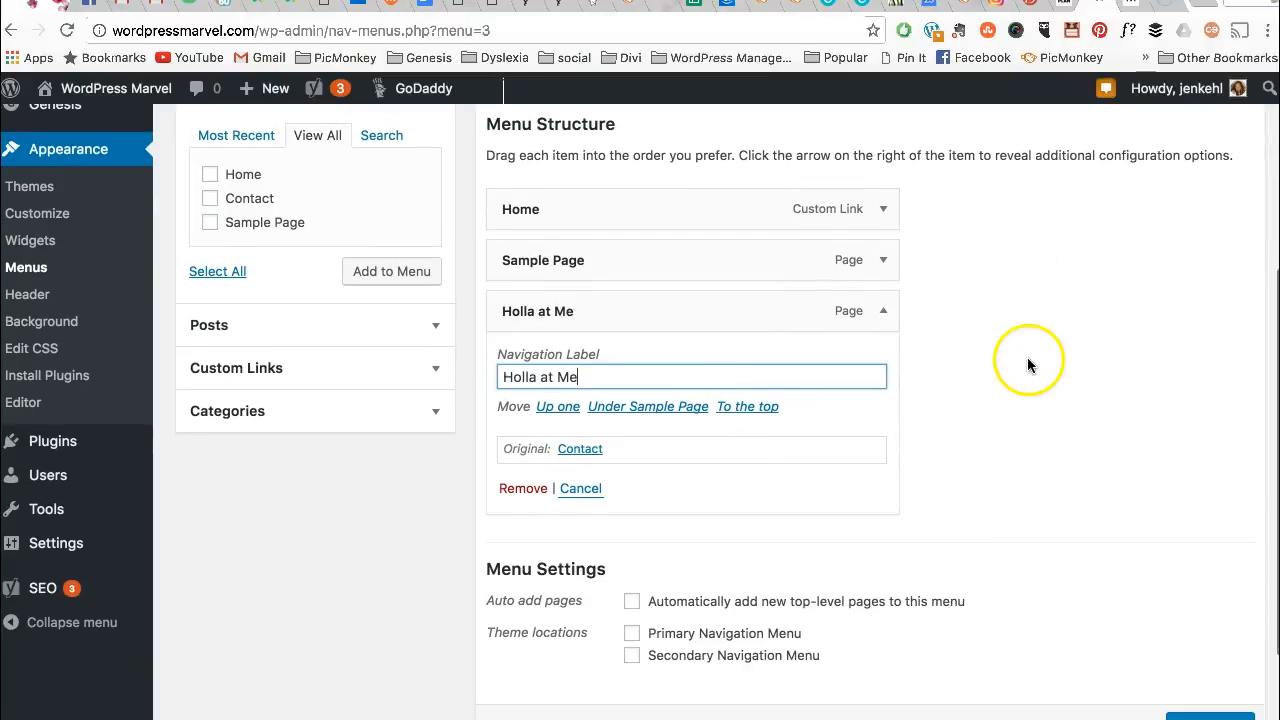
pyautogui.click(632, 633)
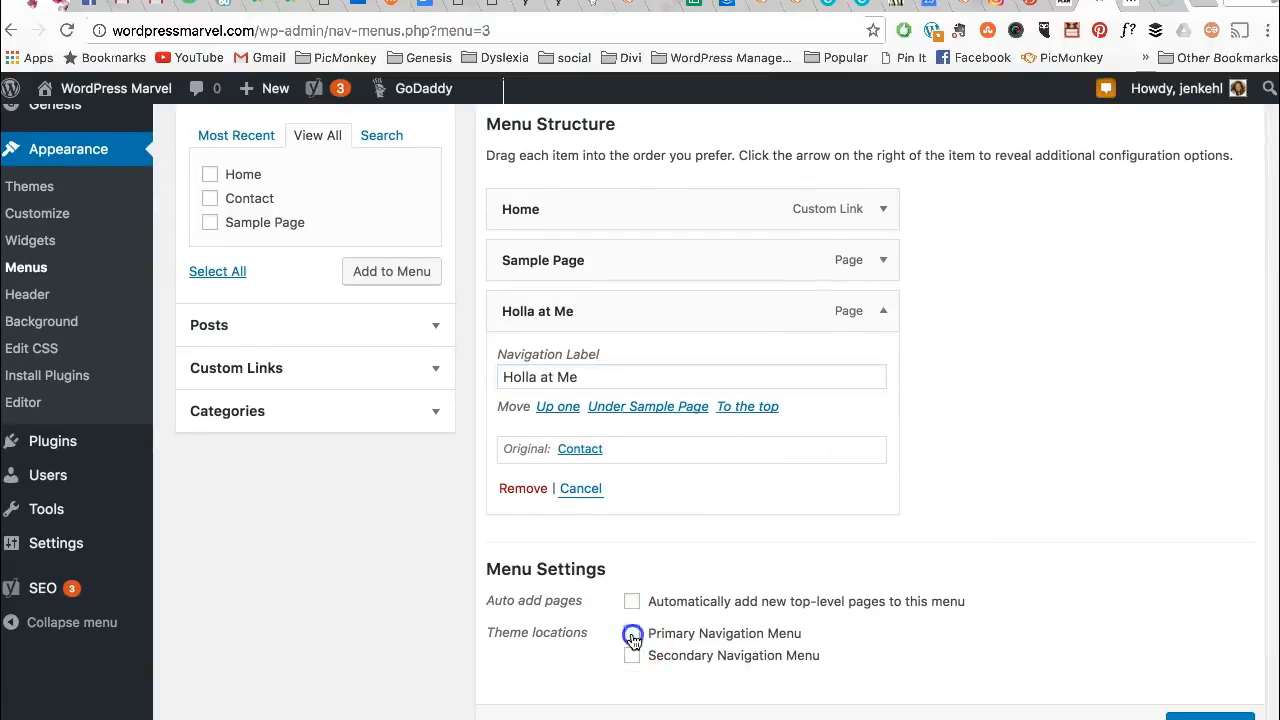
pyautogui.scroll(1, 1050, 440)
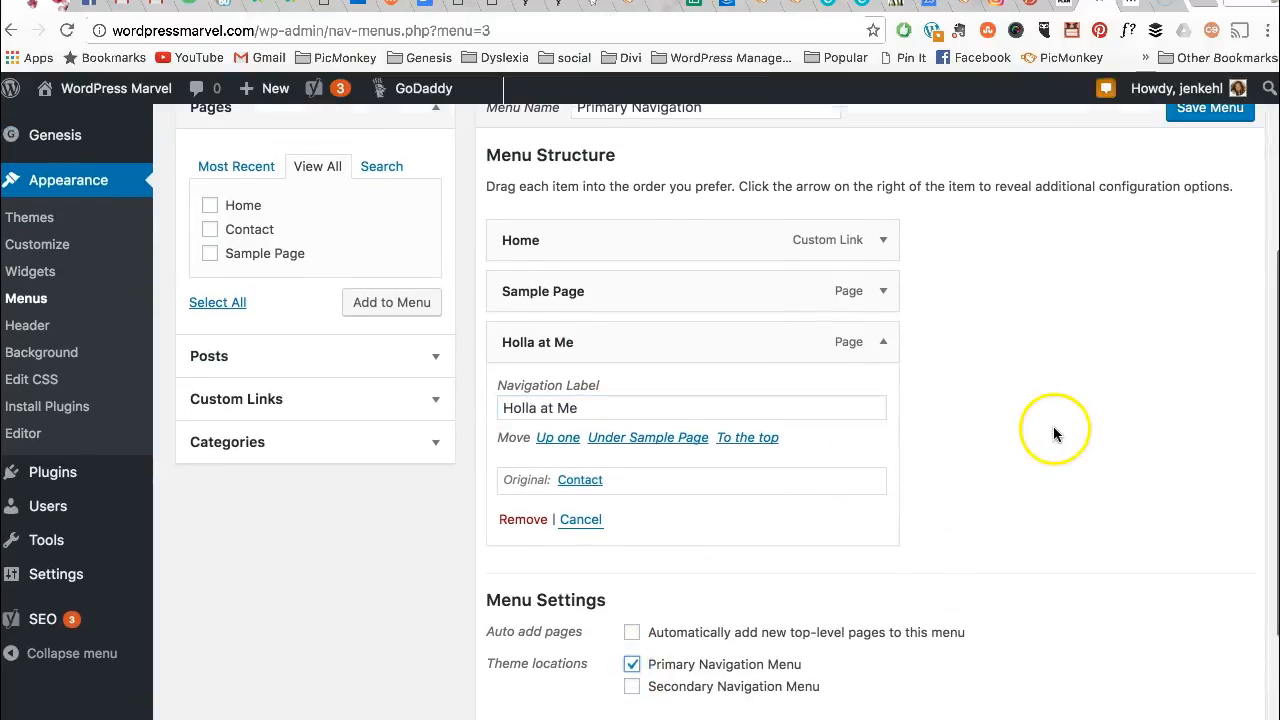
pyautogui.click(889, 347)
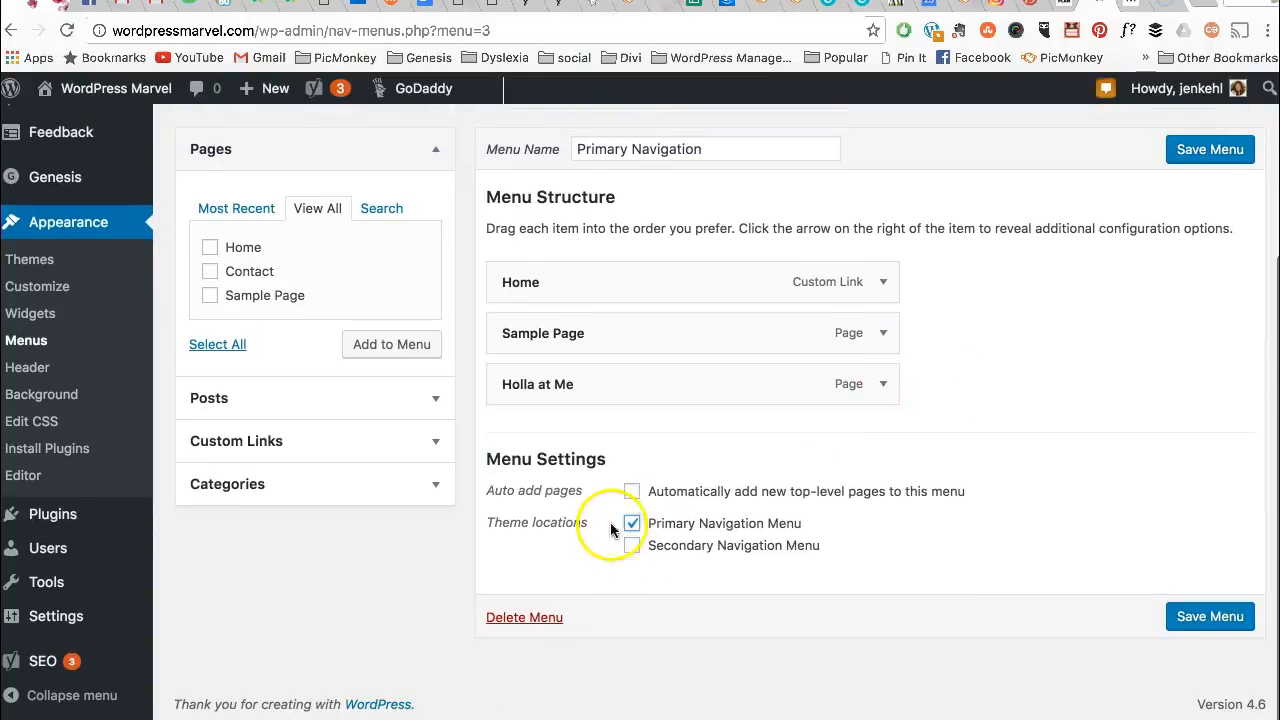
pyautogui.scroll(1, 940, 517)
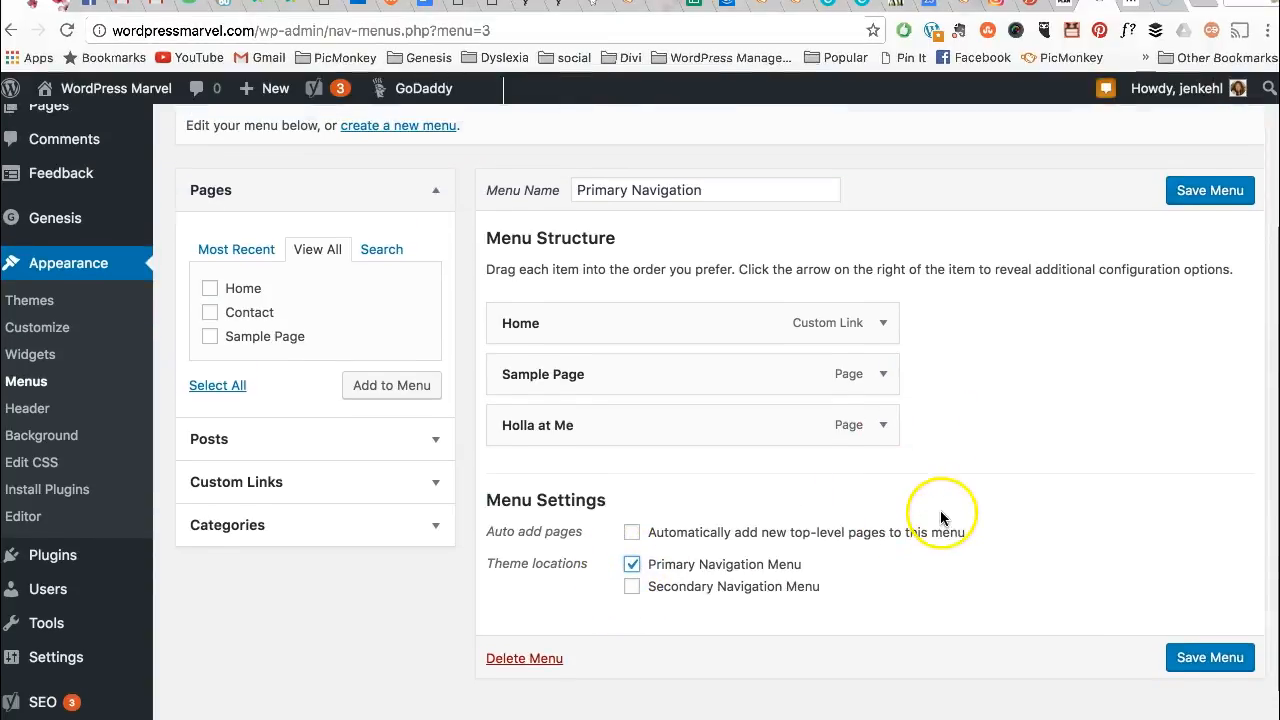
pyautogui.click(1190, 196)
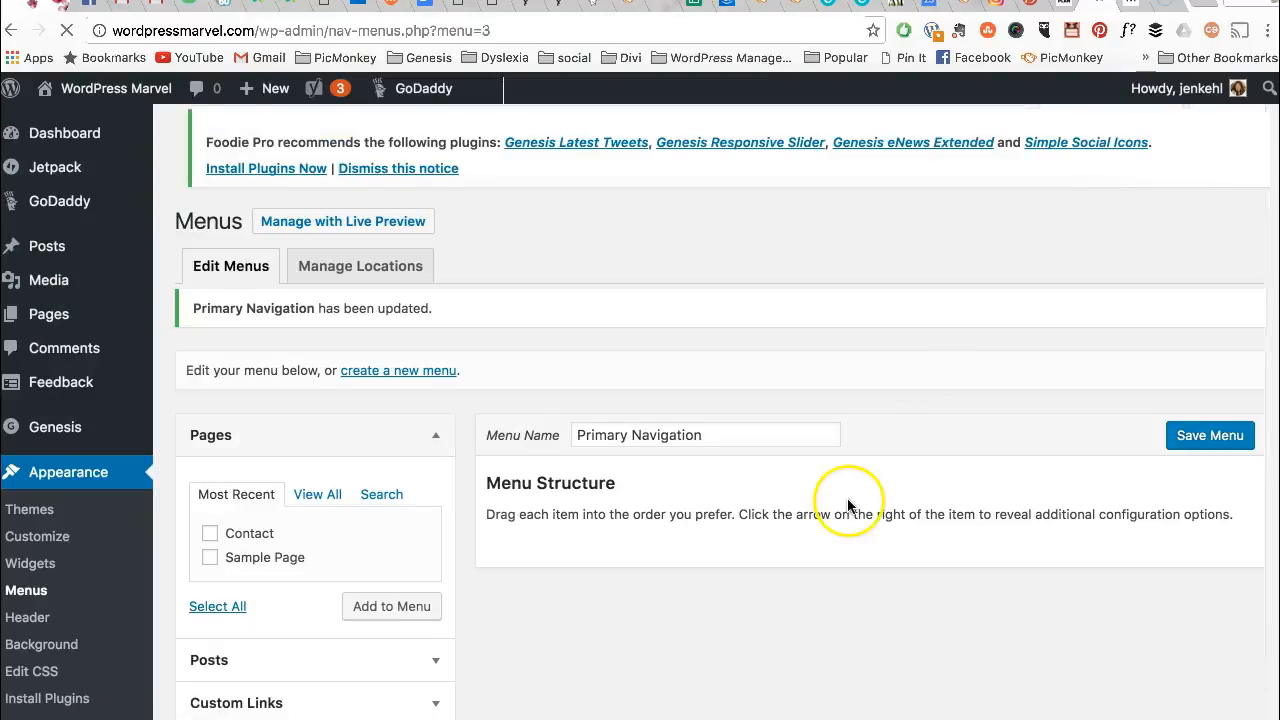
pyautogui.scroll(-3, 850, 500)
pyautogui.scroll(-2, 847, 505)
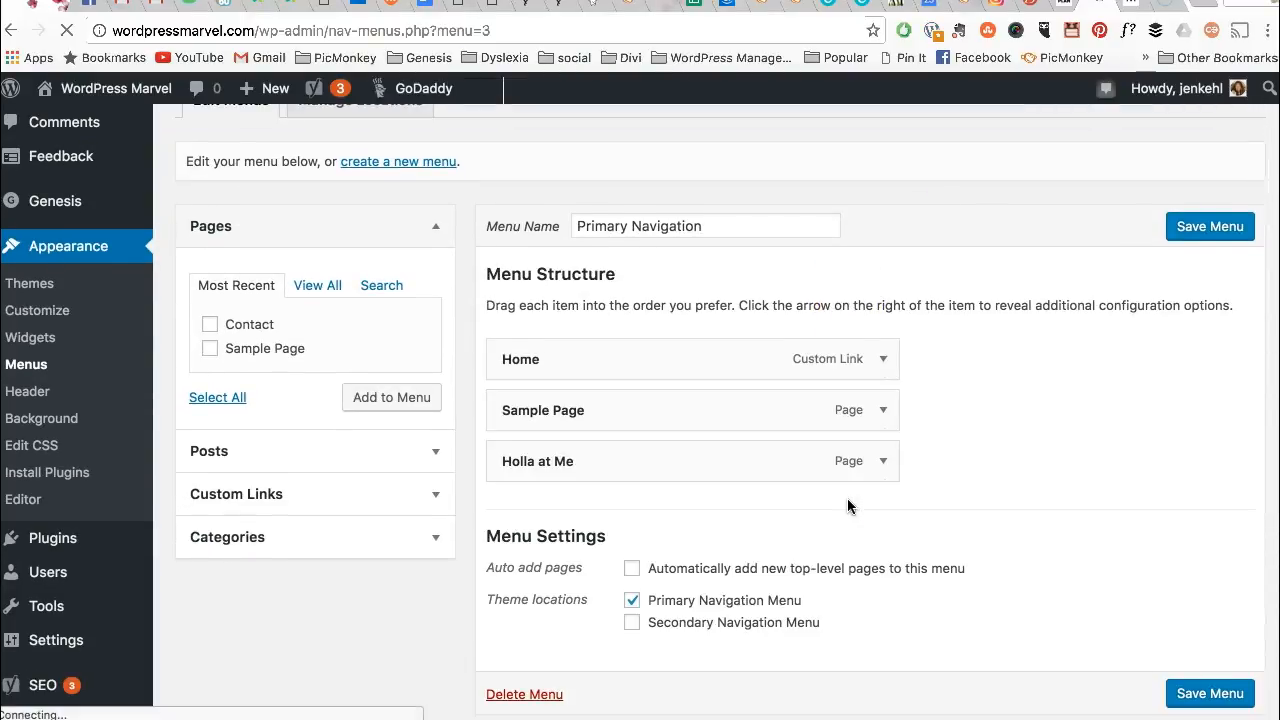
pyautogui.scroll(4, 848, 504)
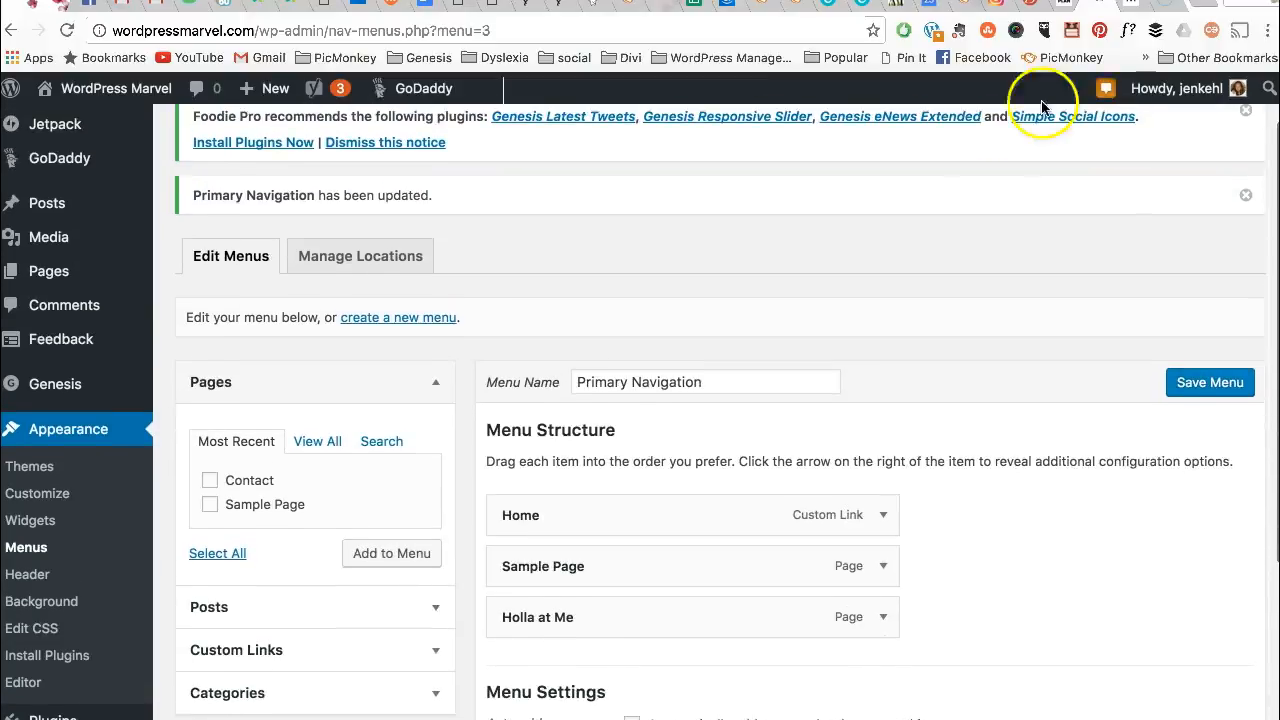
# - Reload the Contact page preview and go to the Home page to see the new menu
pyautogui.click(1129, 5)
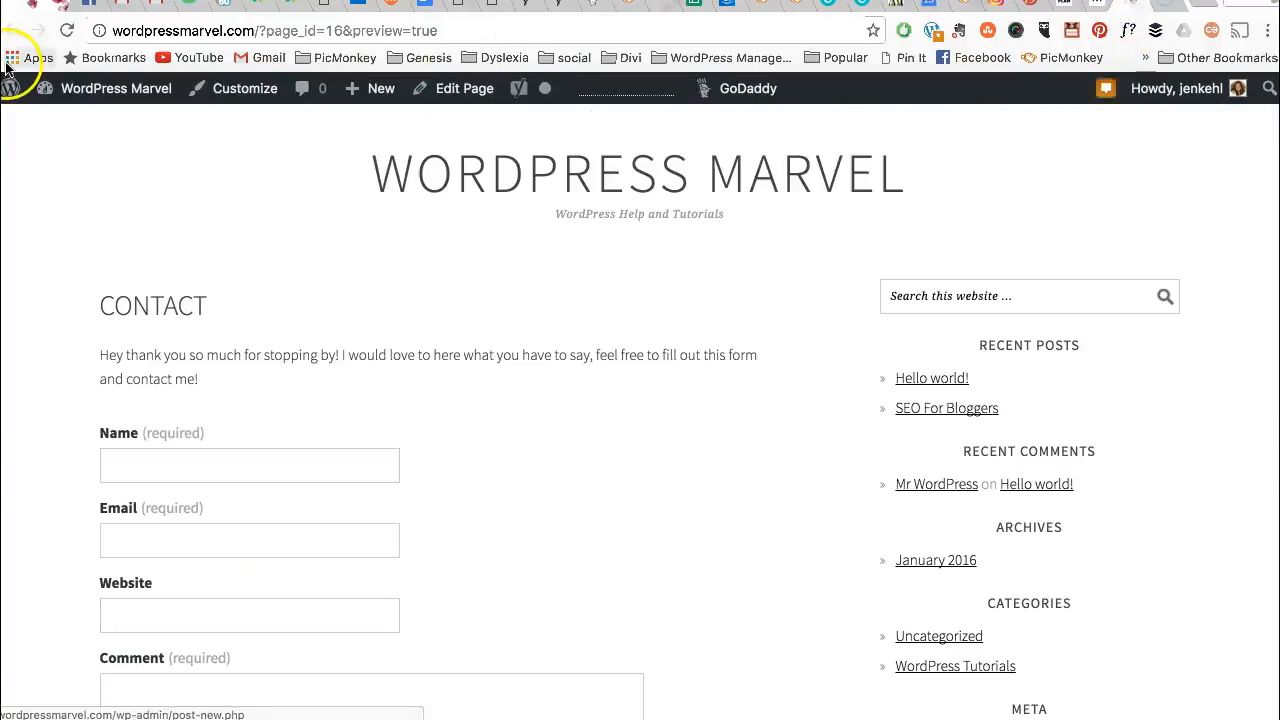
pyautogui.click(65, 31)
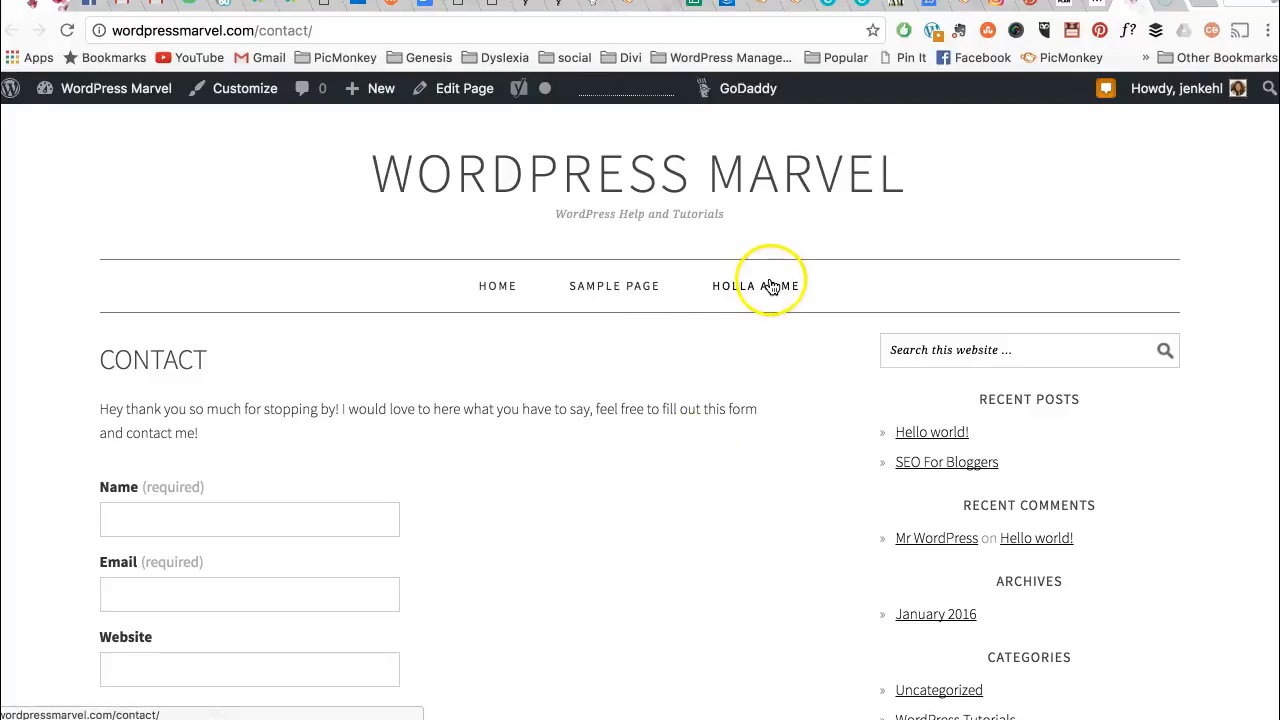
pyautogui.click(501, 286)
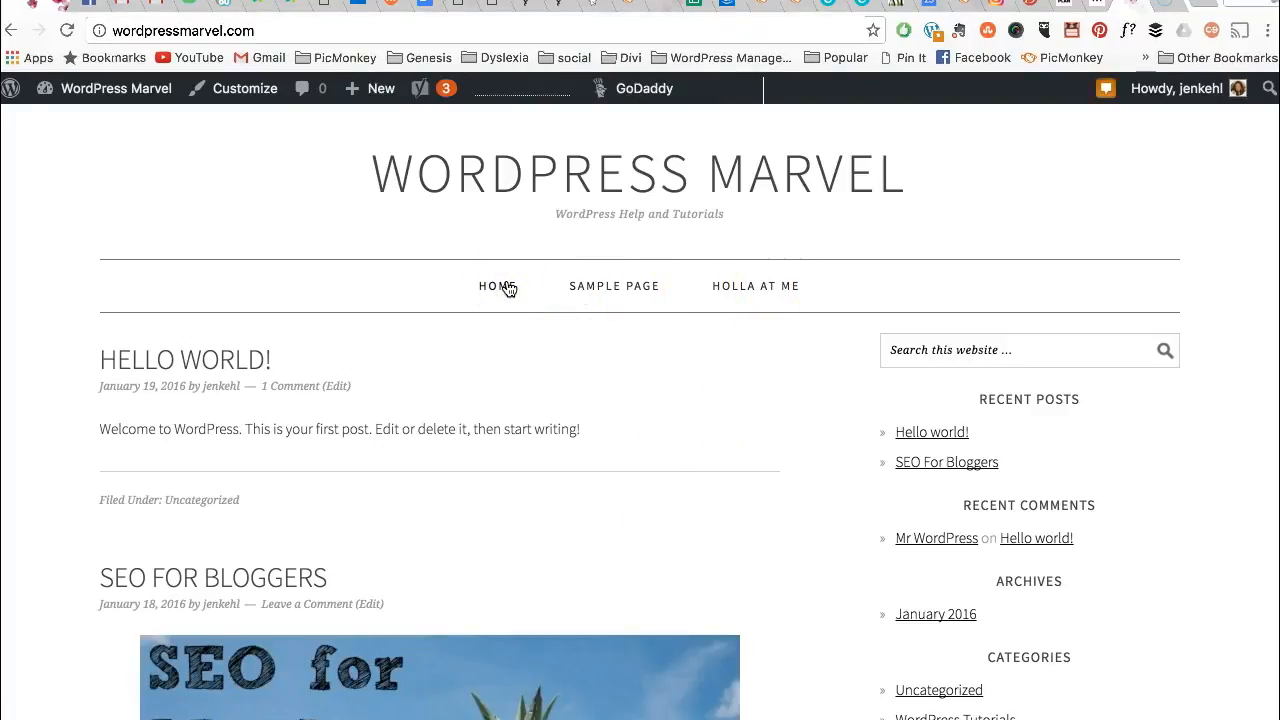
# - Open the Holla at Me page and scroll through its contact form
pyautogui.click(757, 288)
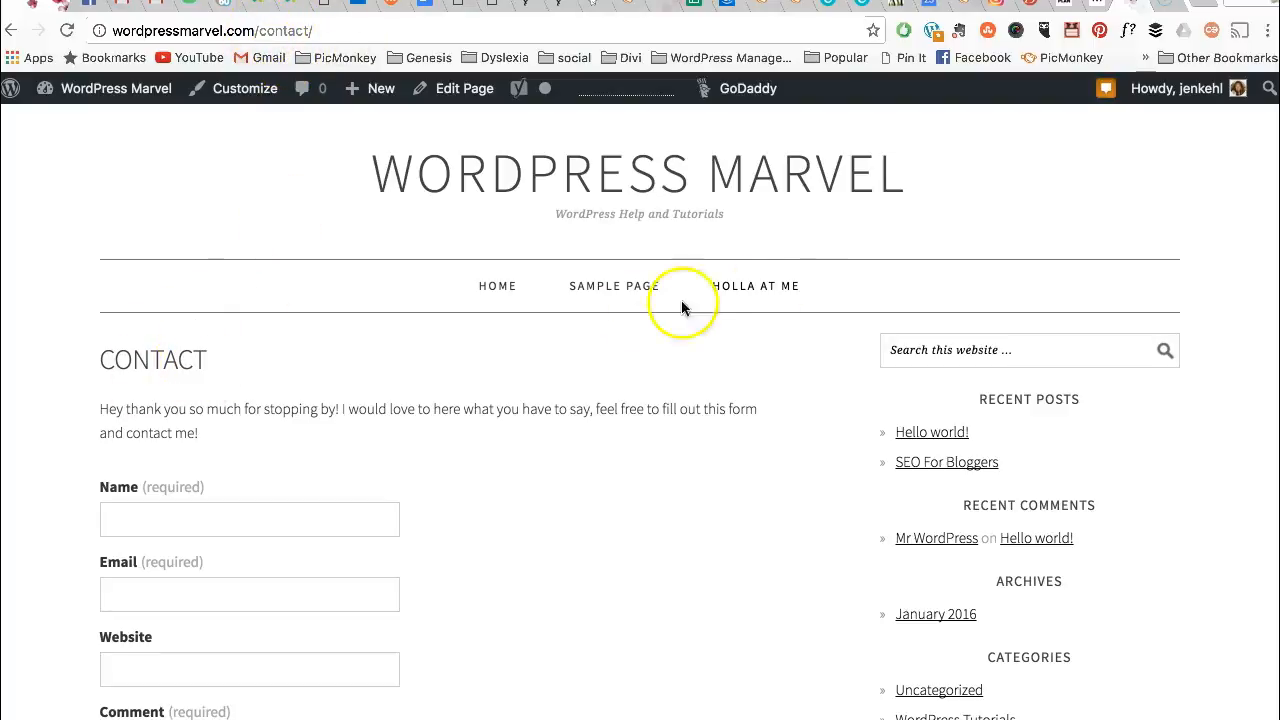
pyautogui.scroll(-2, 658, 460)
pyautogui.scroll(-8, 658, 460)
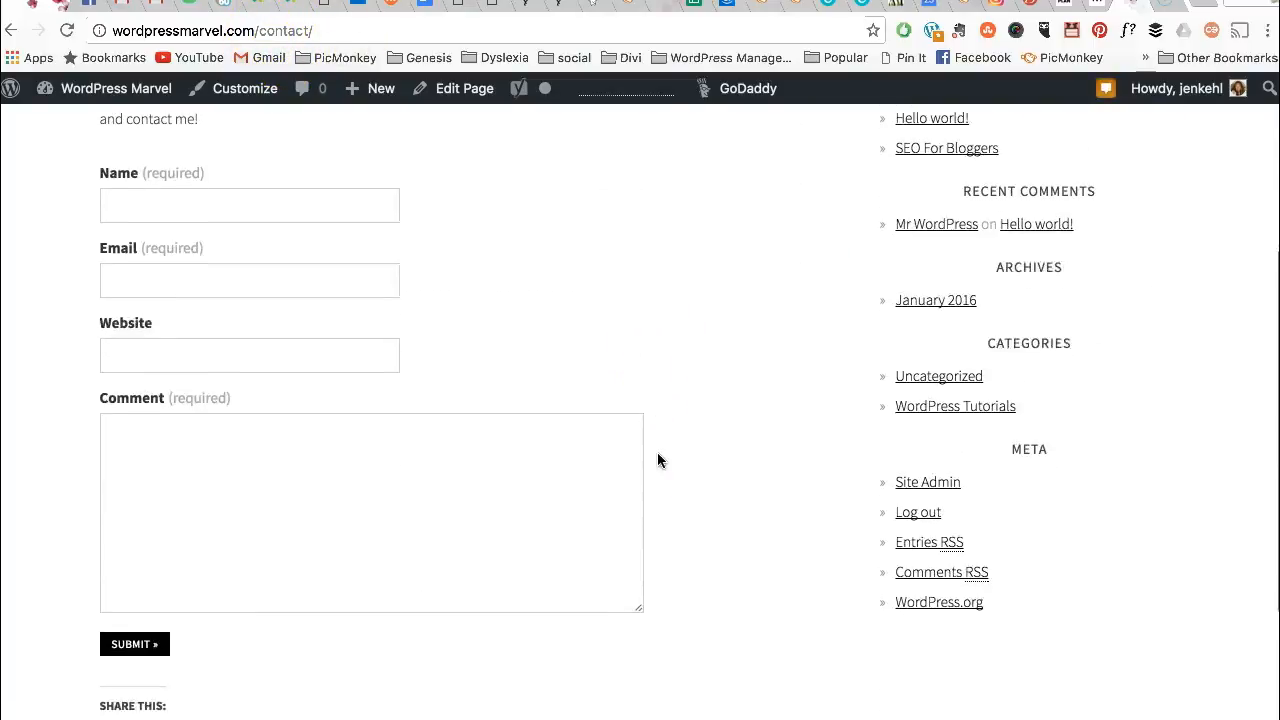
pyautogui.scroll(10, 657, 460)
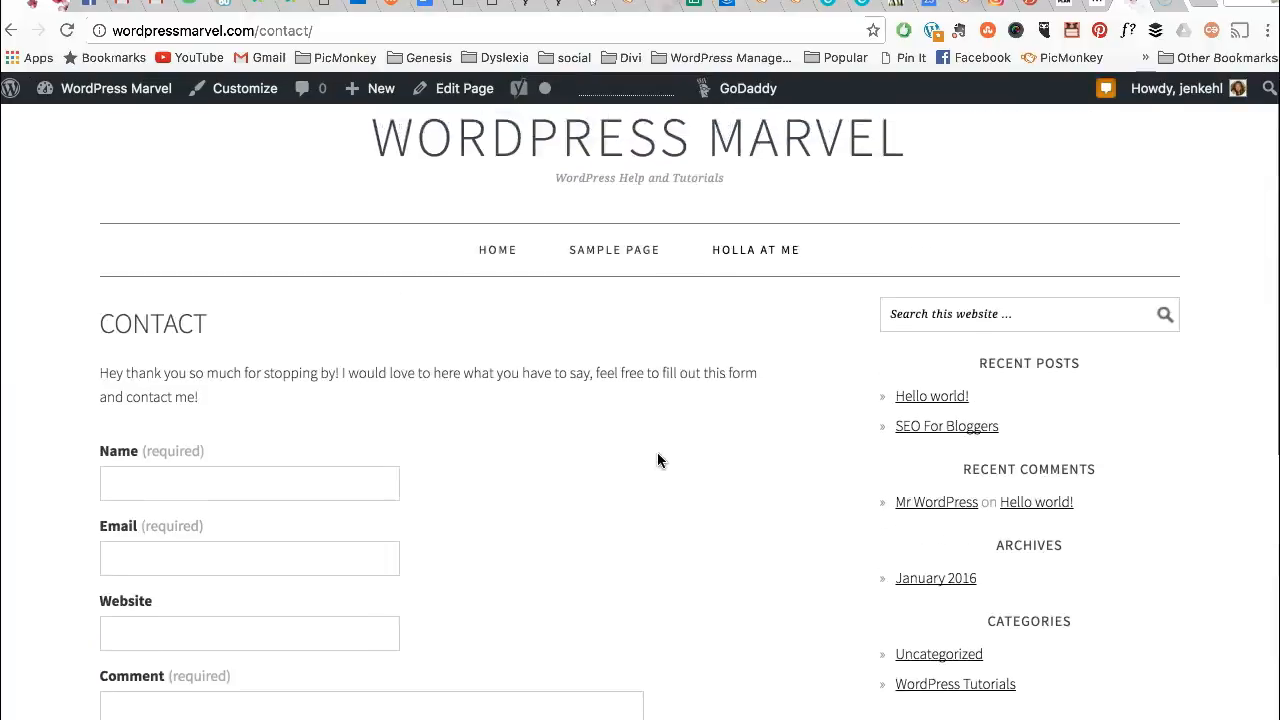